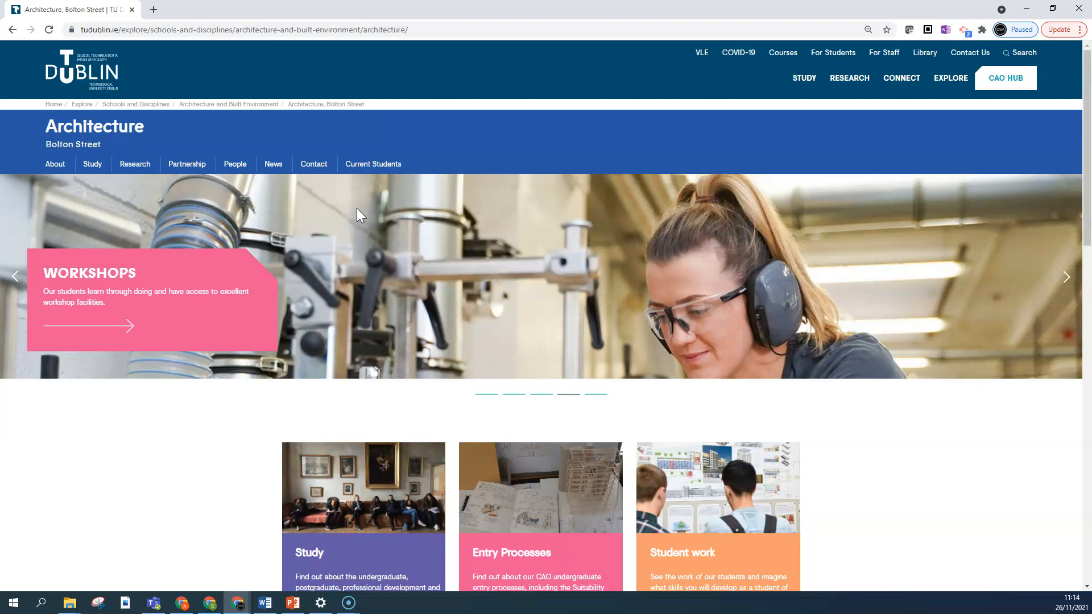
Browse through the banner slides on the Architecture homepage.
left_click(1065, 278)
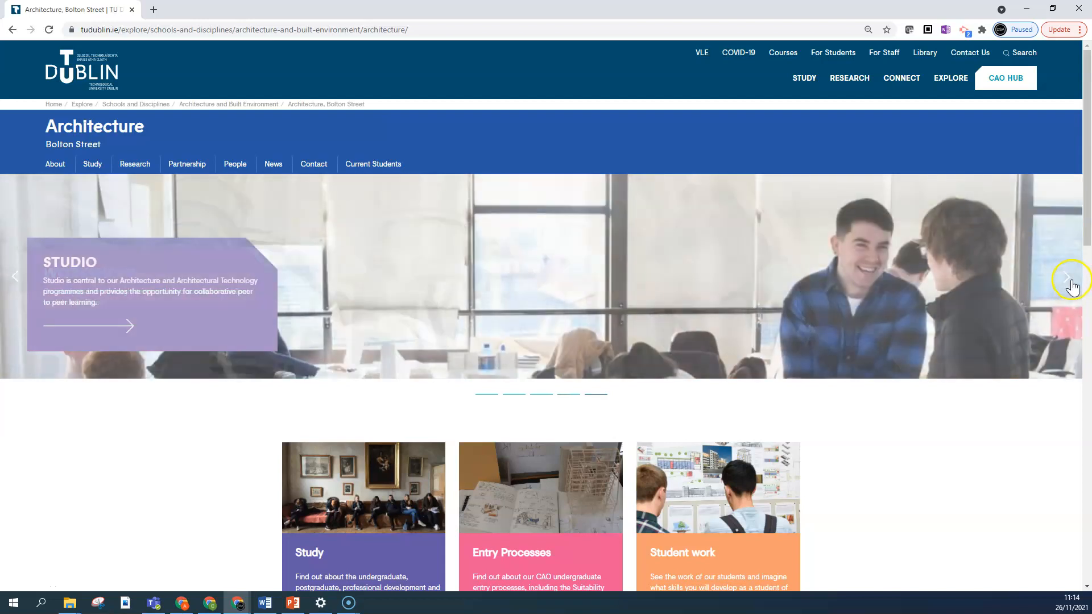
left_click(1066, 278)
left_click(1066, 278)
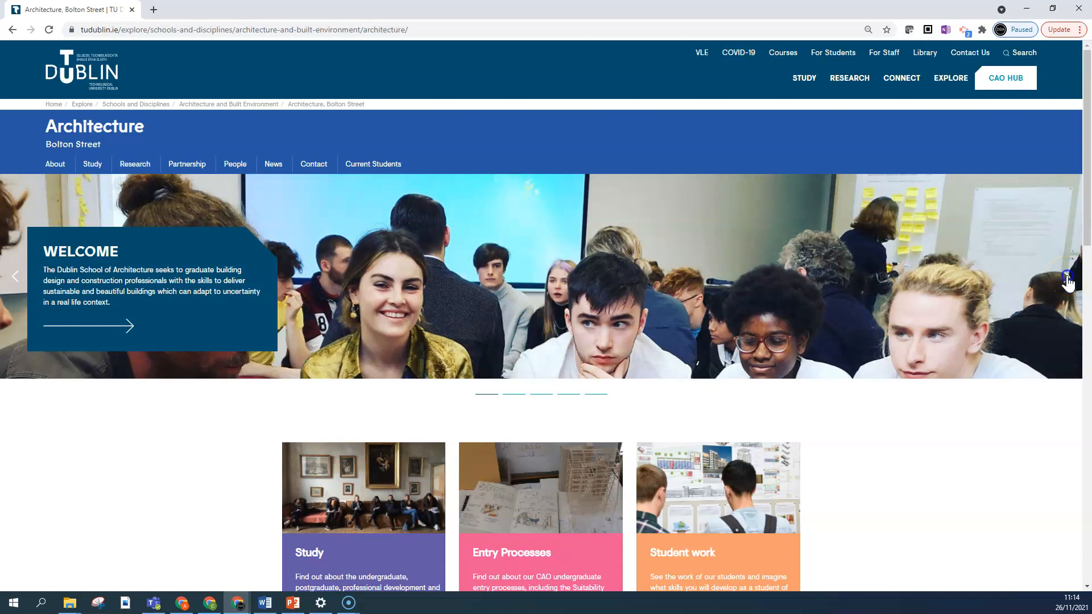
left_click(1066, 278)
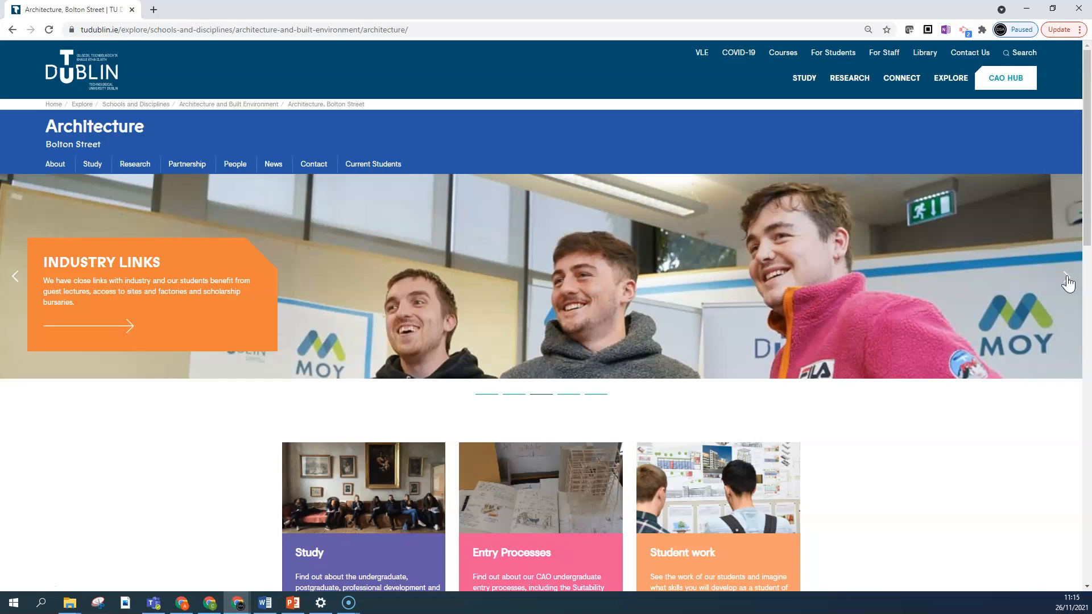
View the Student Work page in the Study section of the Architecture site.
left_click(93, 165)
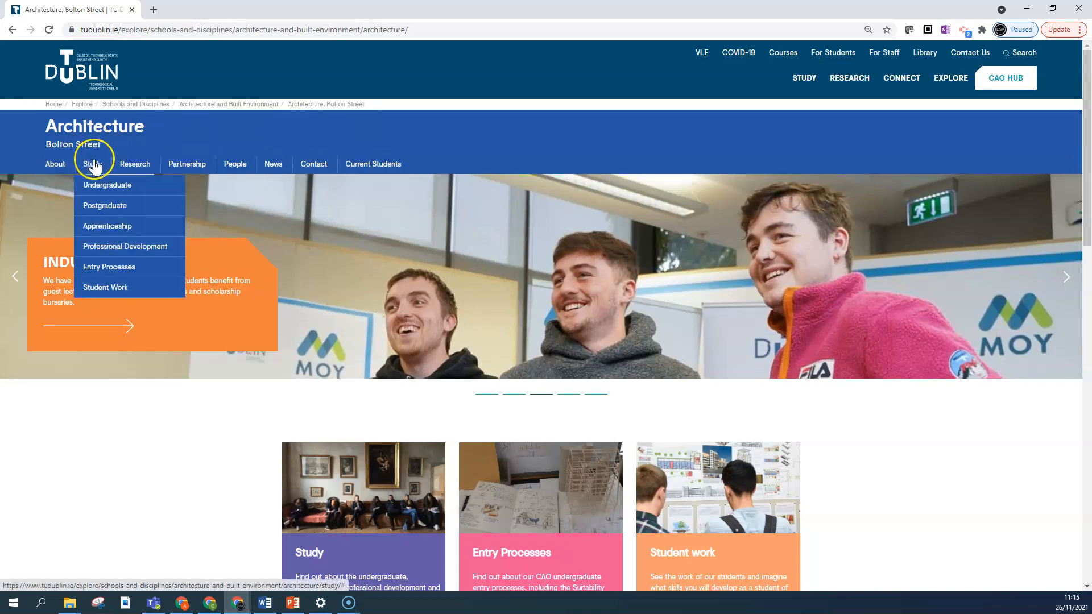
left_click(106, 288)
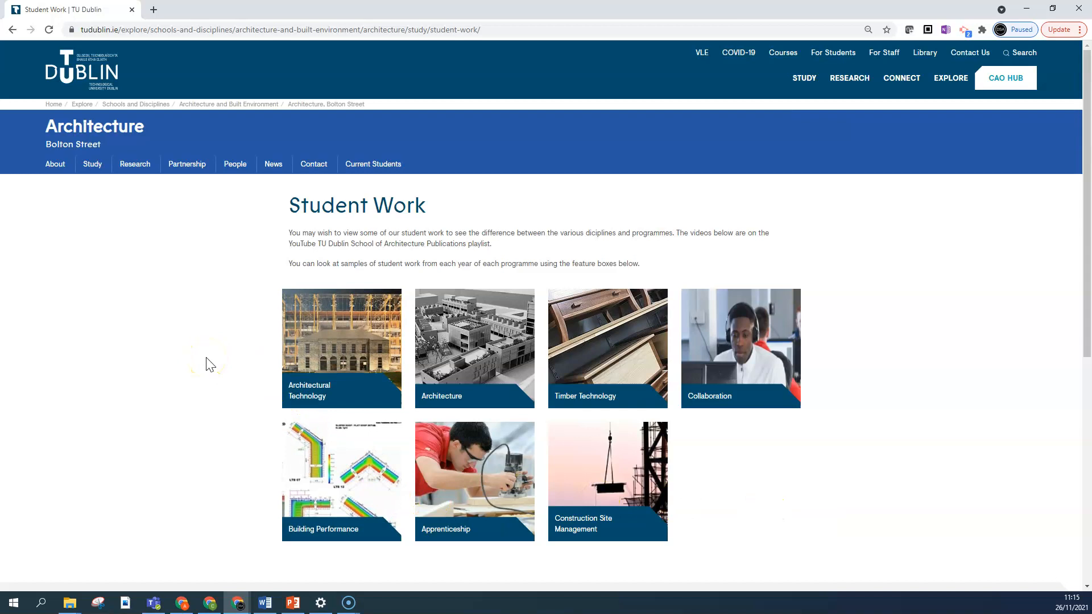
left_click(178, 345)
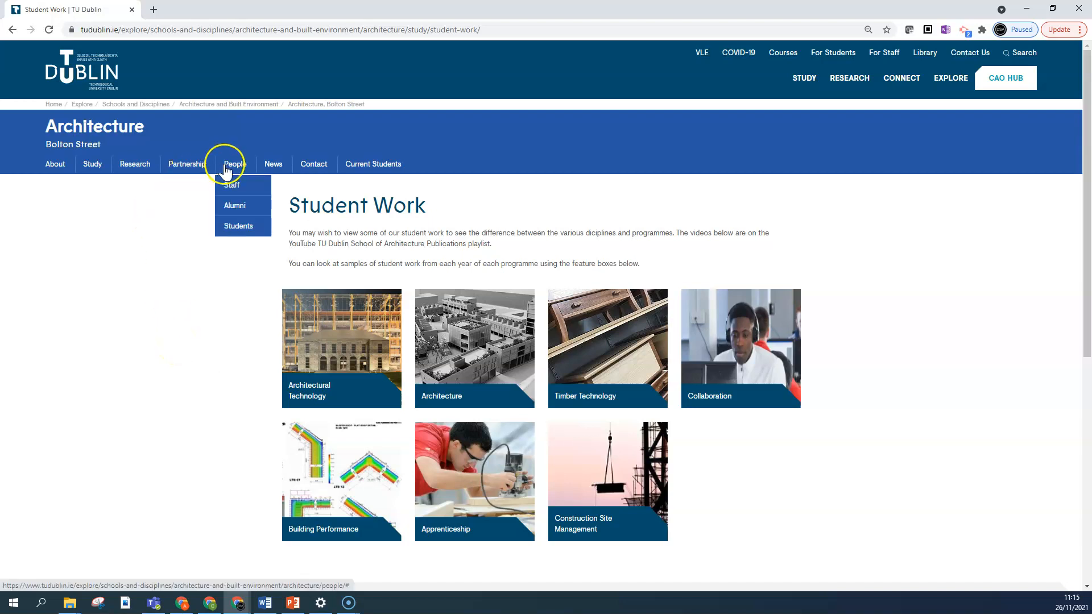
View the Architecture site's News page and the Staff listing in its People section.
left_click(275, 166)
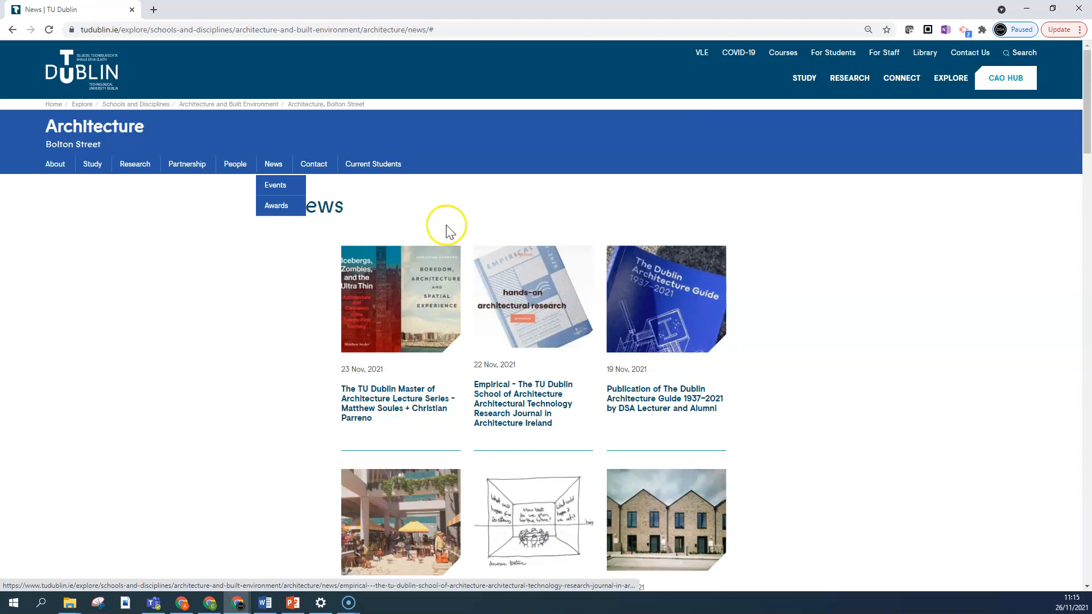
left_click(233, 167)
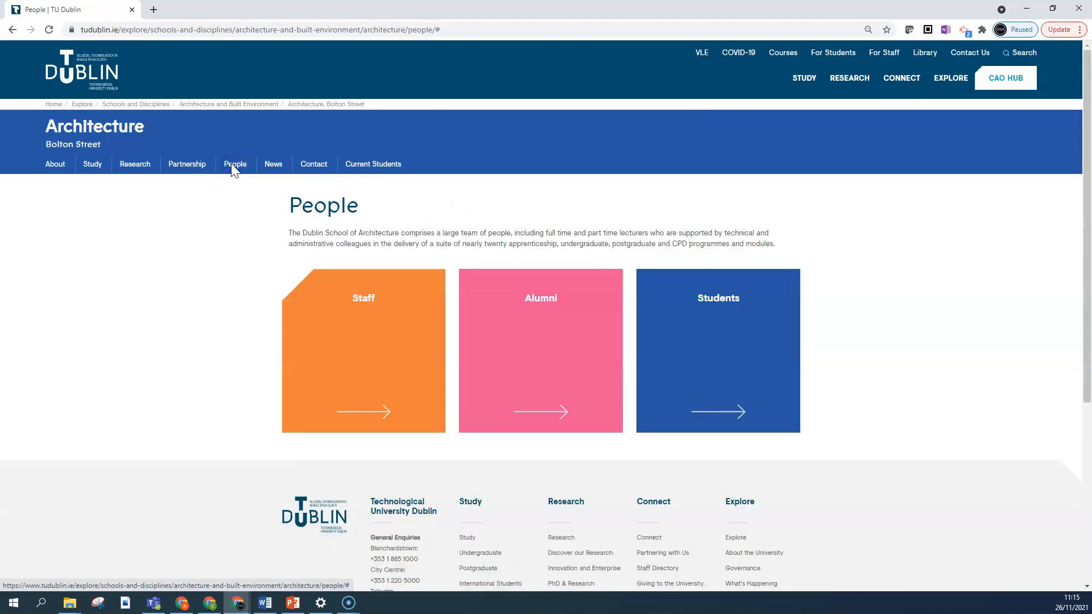
left_click(363, 295)
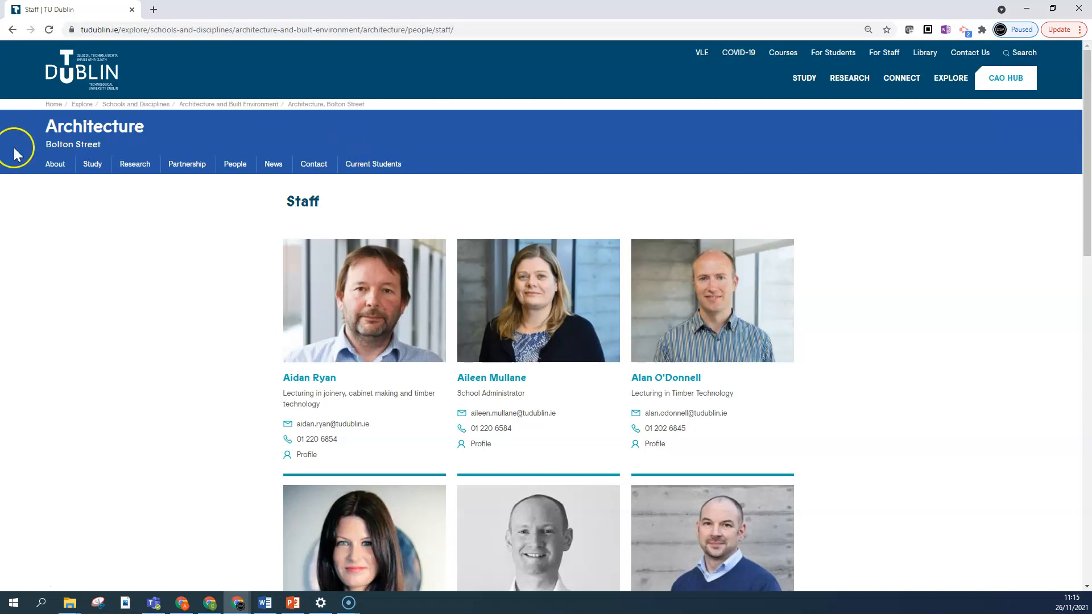
Open the Campus page in the About section and look through its map, tour video and photos.
mouse_move(44, 166)
left_click(63, 230)
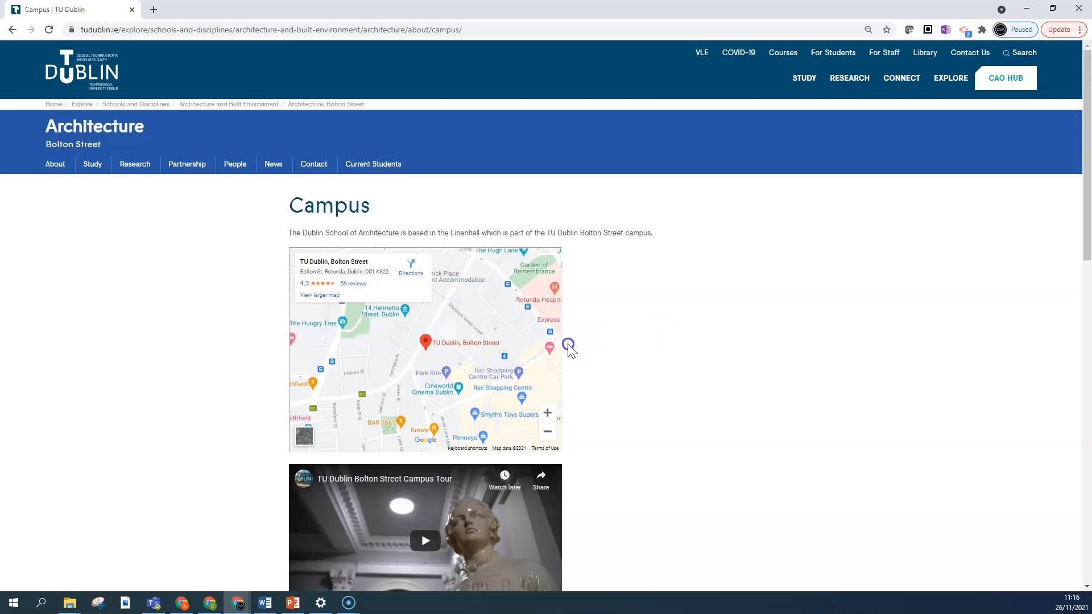
scroll(568, 345, "down", 2)
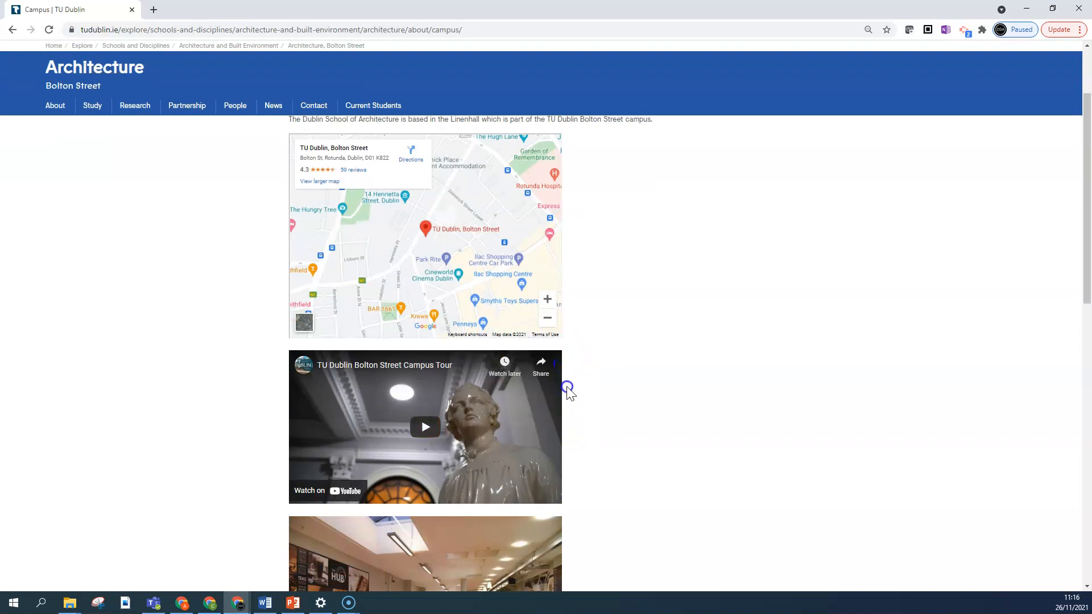
scroll(589, 391, "down", 3)
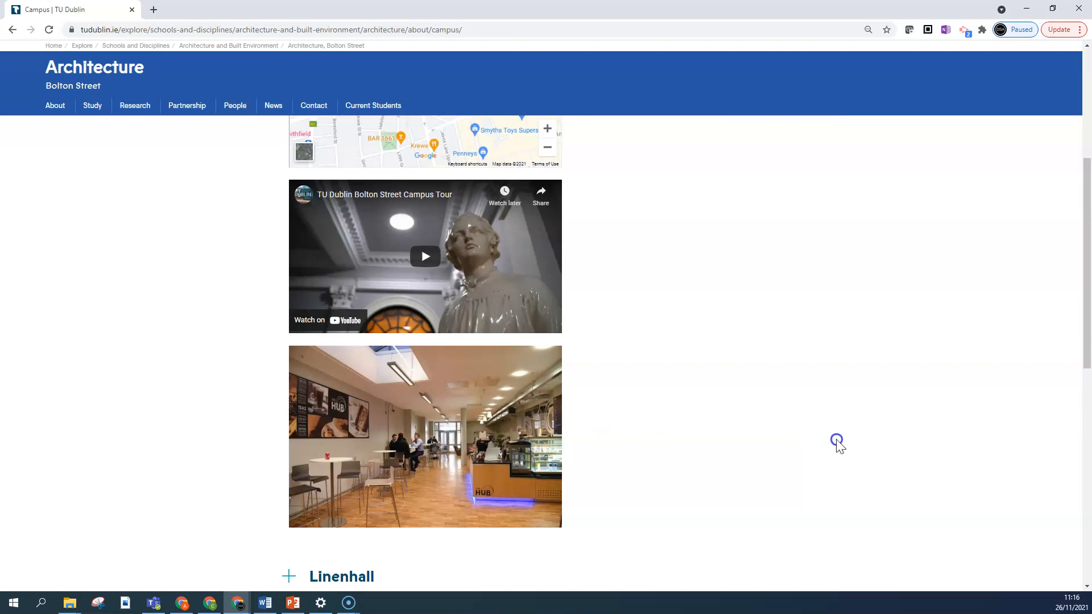
Return to the Architecture homepage and follow the link on its Welcome banner.
scroll(873, 443, "up", 1)
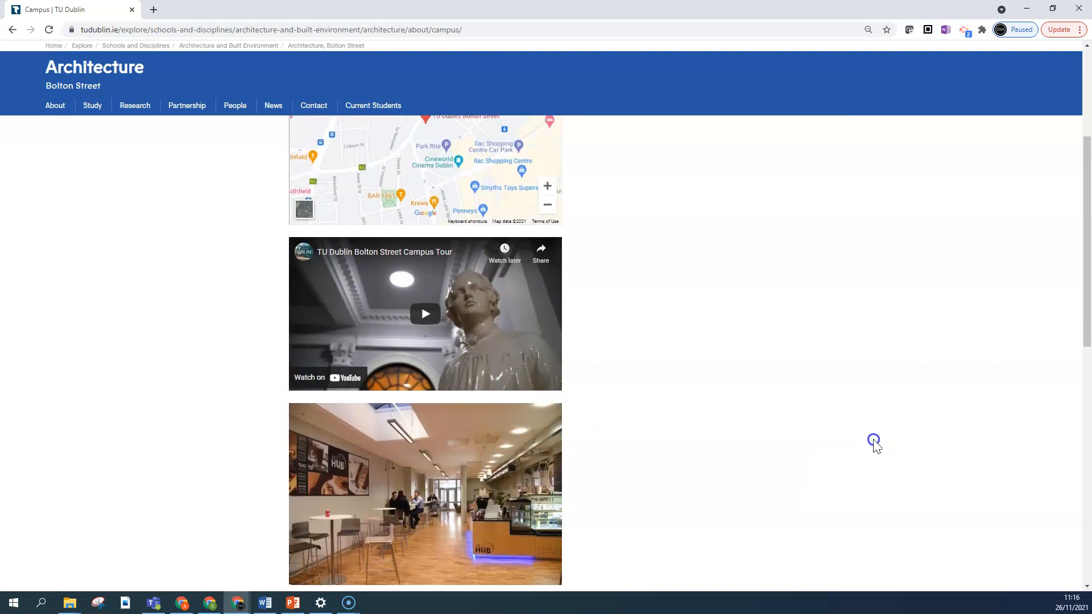
scroll(872, 443, "up", 3)
left_click(121, 72)
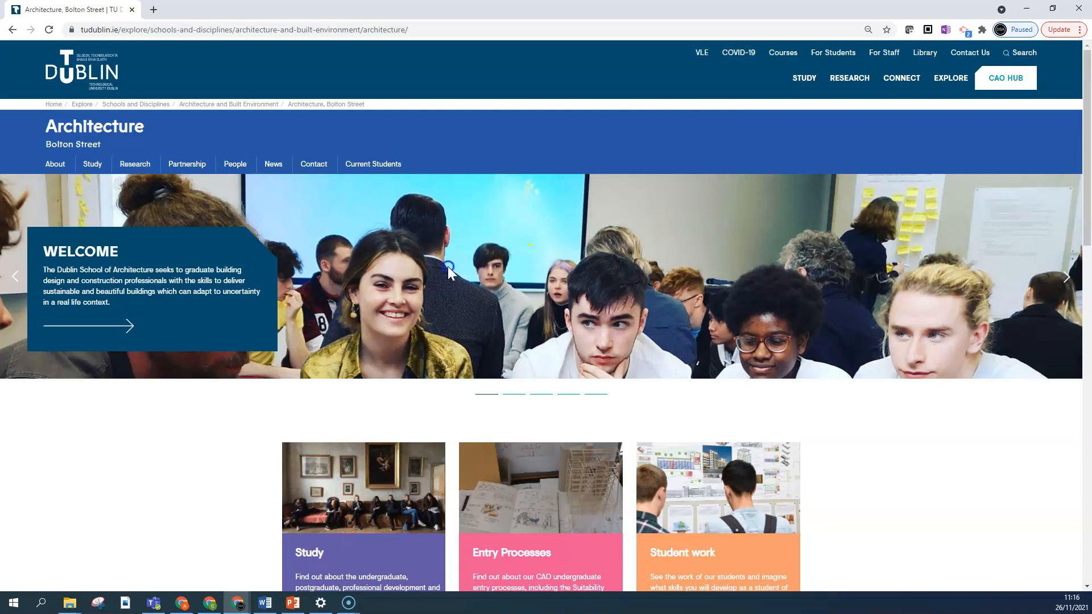
left_click(132, 328)
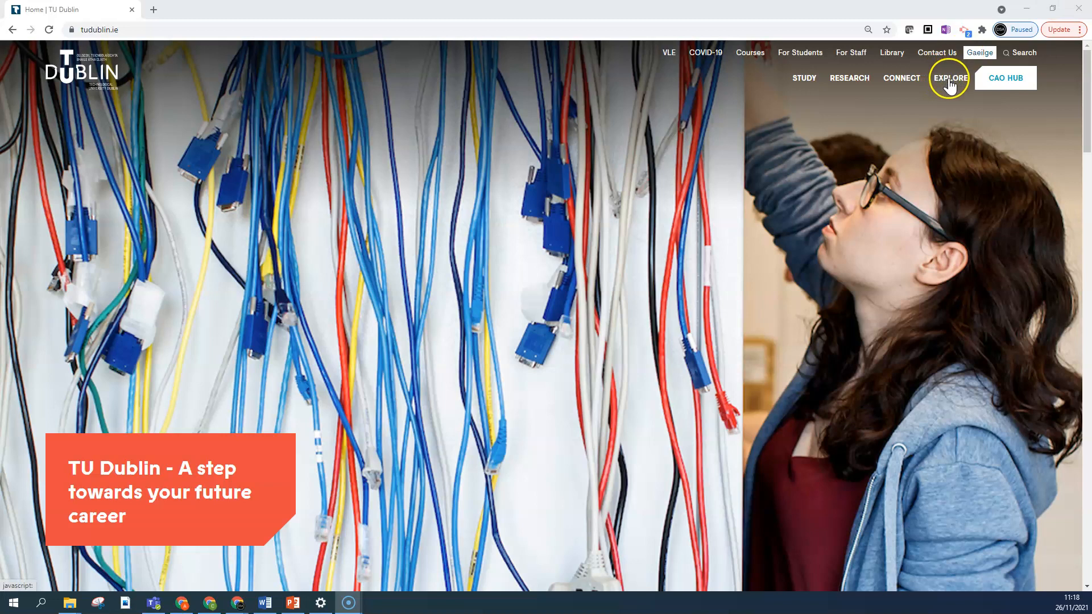
Search the TU Dublin website for "intranet web".
left_click(1021, 55)
left_click(460, 311)
type("intran")
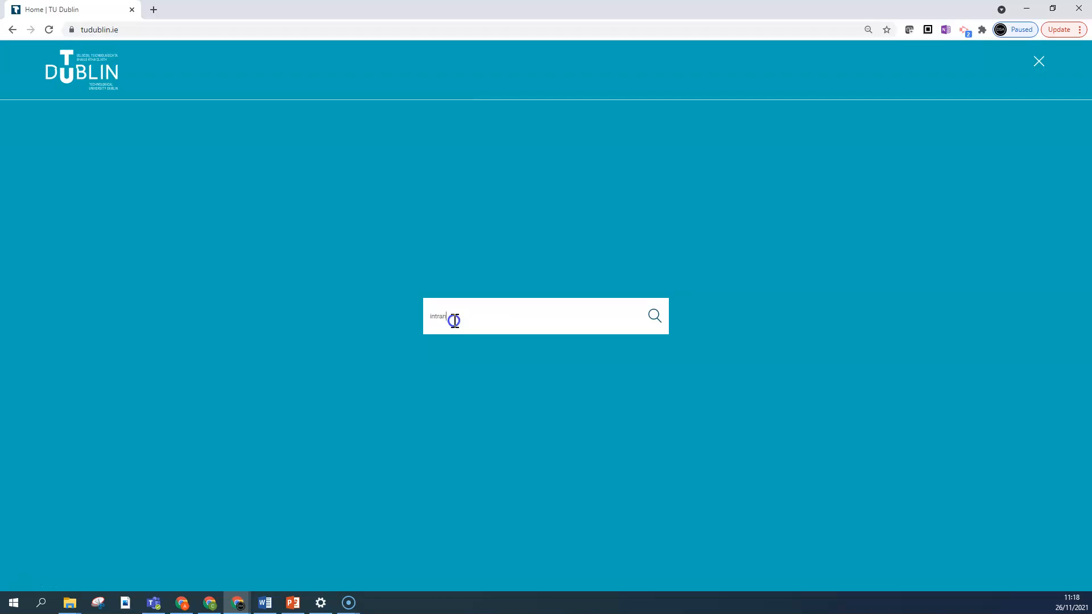
type("et web")
key("Return")
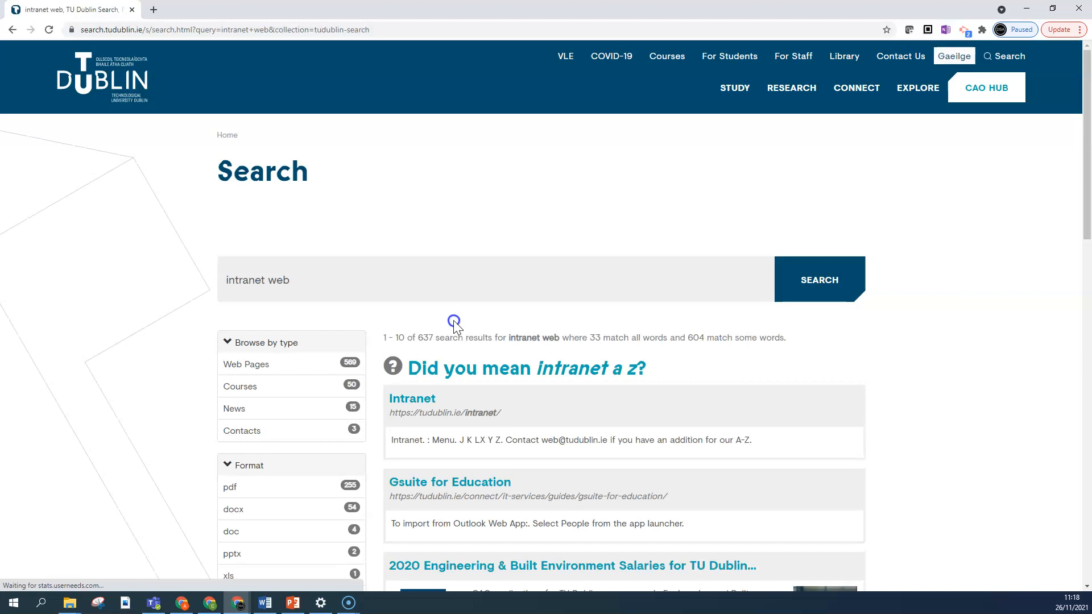
Follow the suggested "intranet a z" search to the Intranet page and open the Web entry listed under W.
left_click(577, 370)
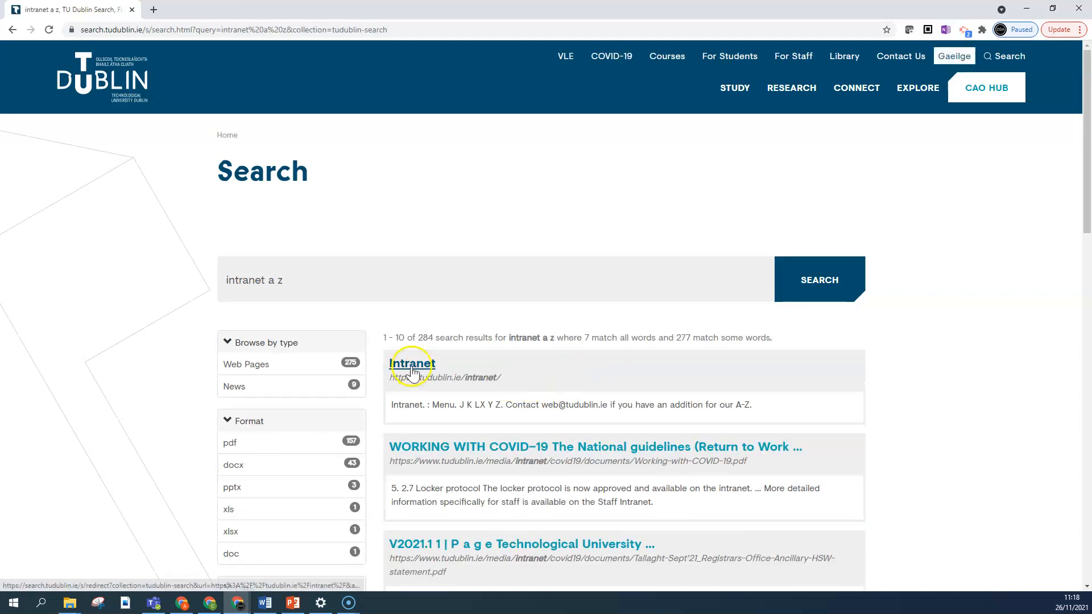
left_click(414, 366)
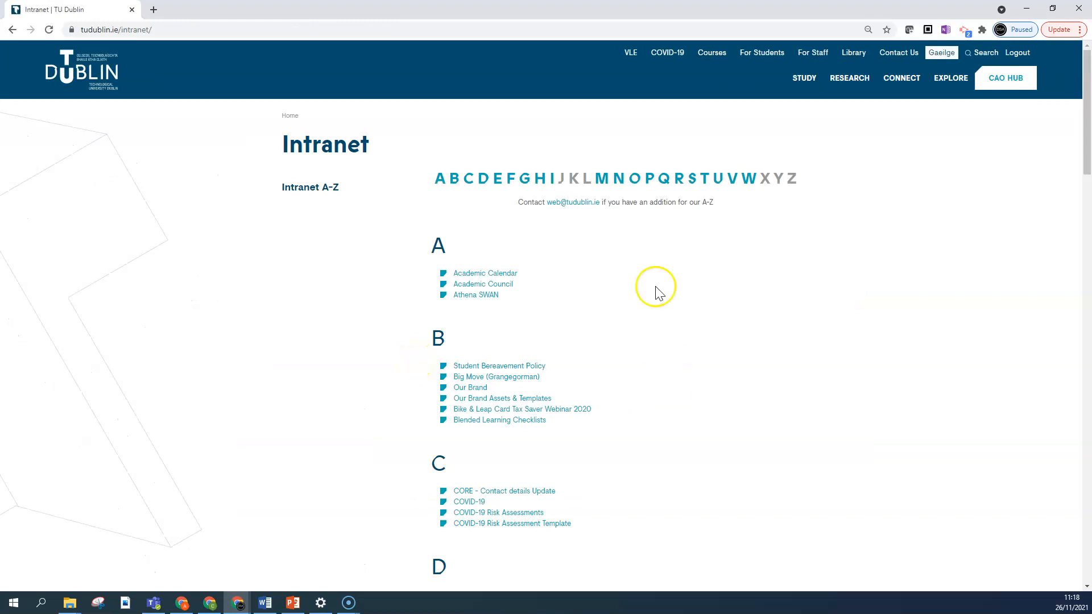
left_click(750, 181)
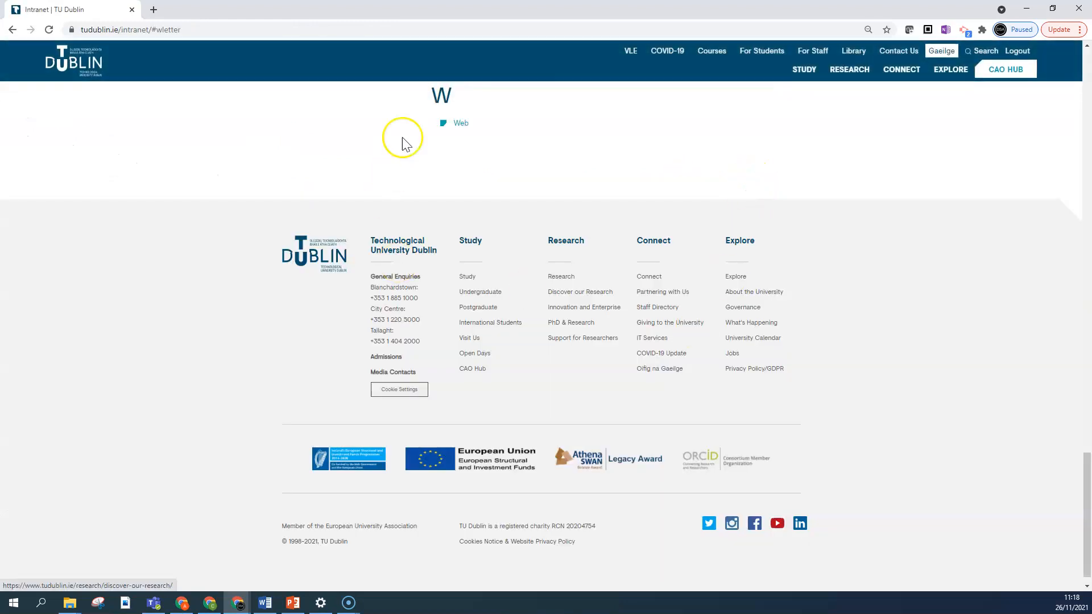
left_click(463, 124)
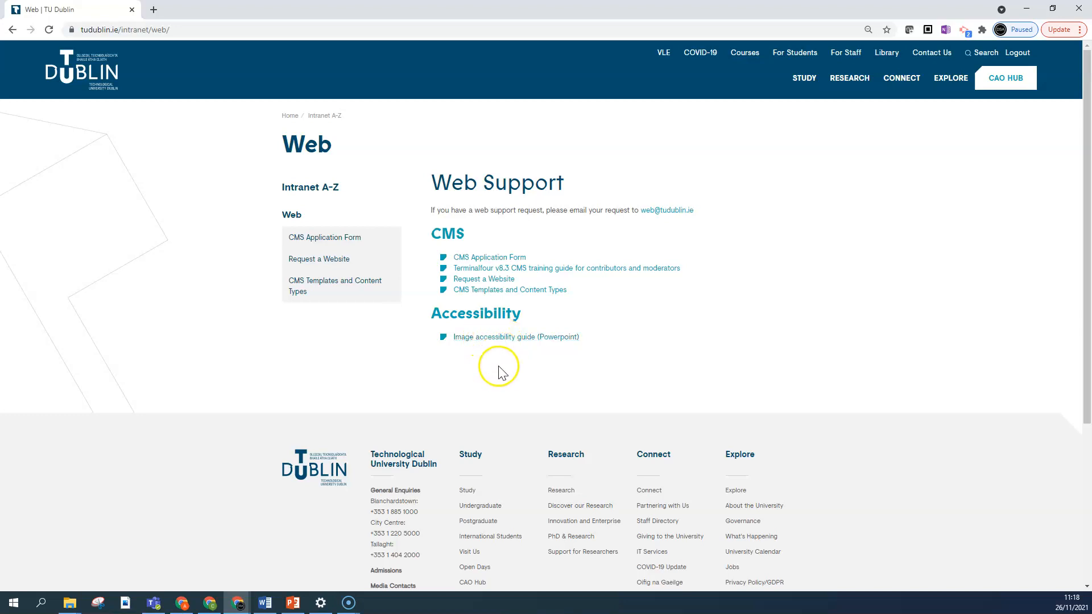
Open the portfolio document of available templates and content types from the CMS Templates and Content Types page.
left_click(489, 295)
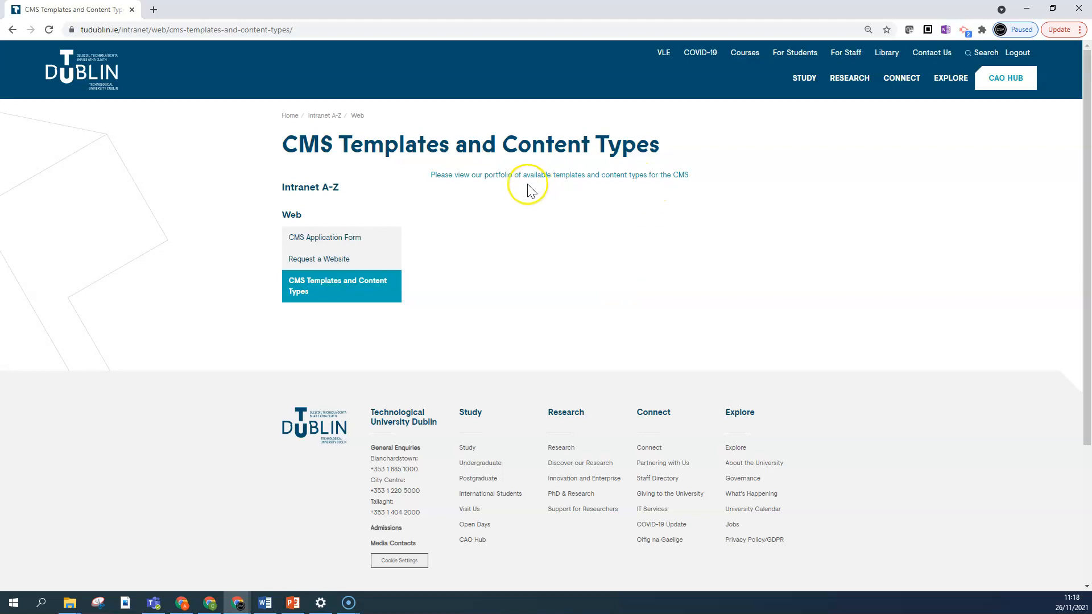
left_click(472, 178)
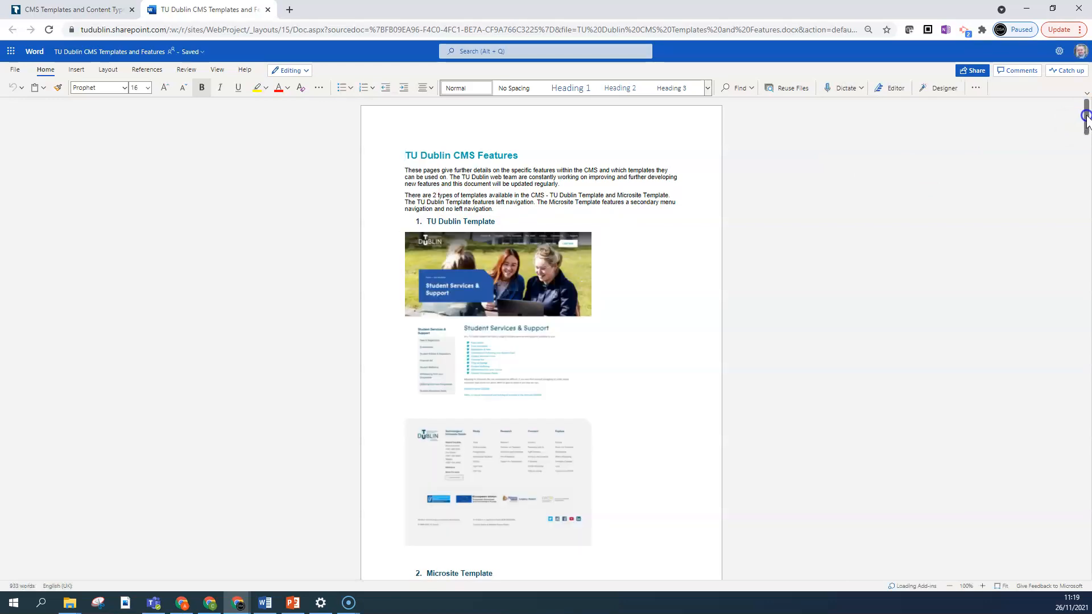
Examine the Banners and Feature Box sections of the CMS features document, including their required image sizes.
left_click_drag(1086, 117, 1087, 246)
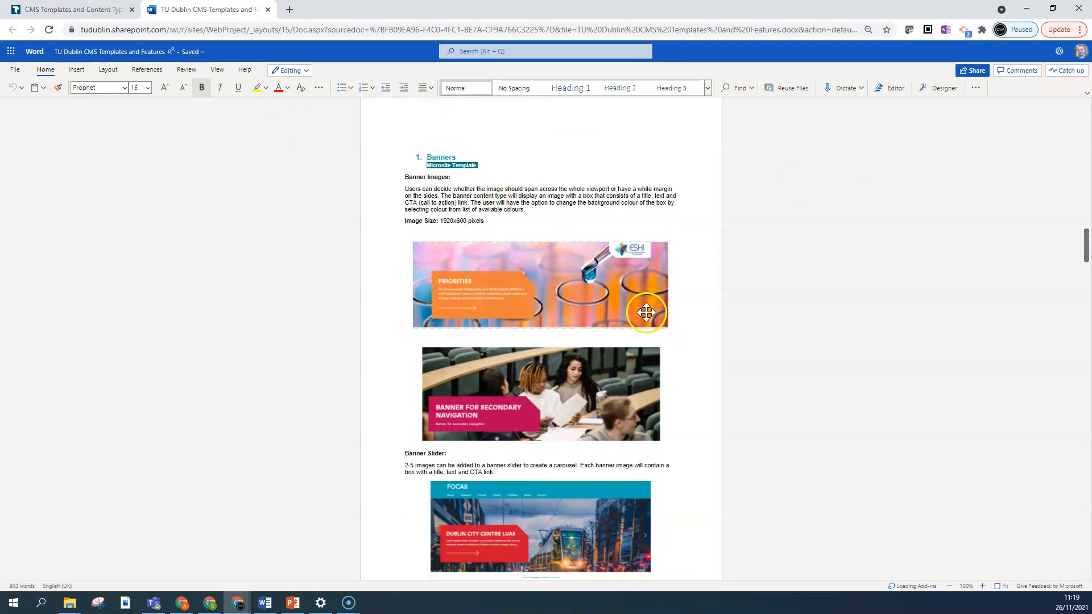
left_click(443, 223)
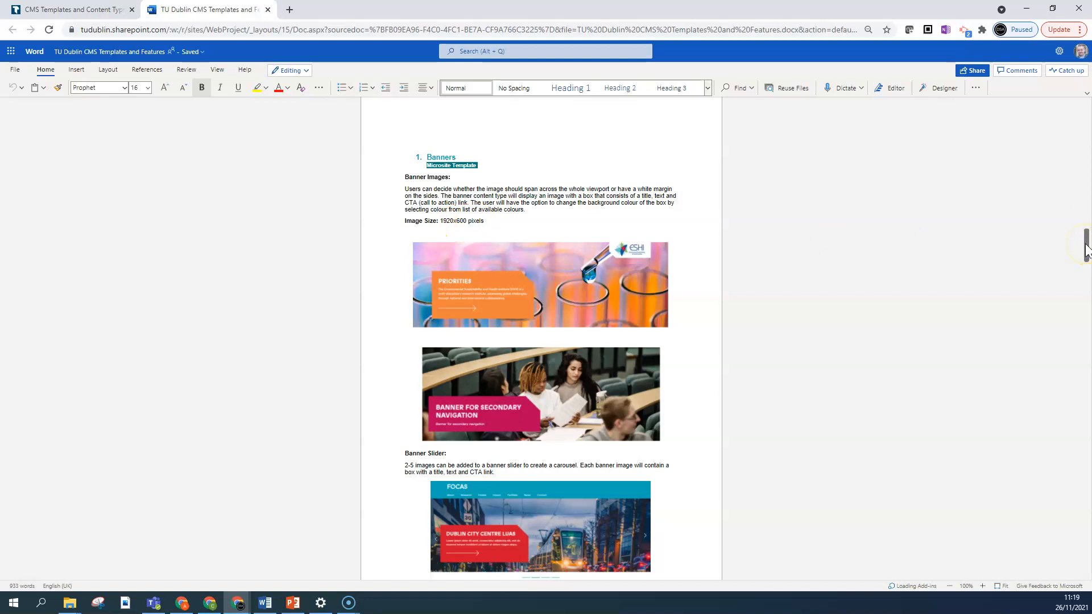
left_click_drag(1086, 250, 1086, 421)
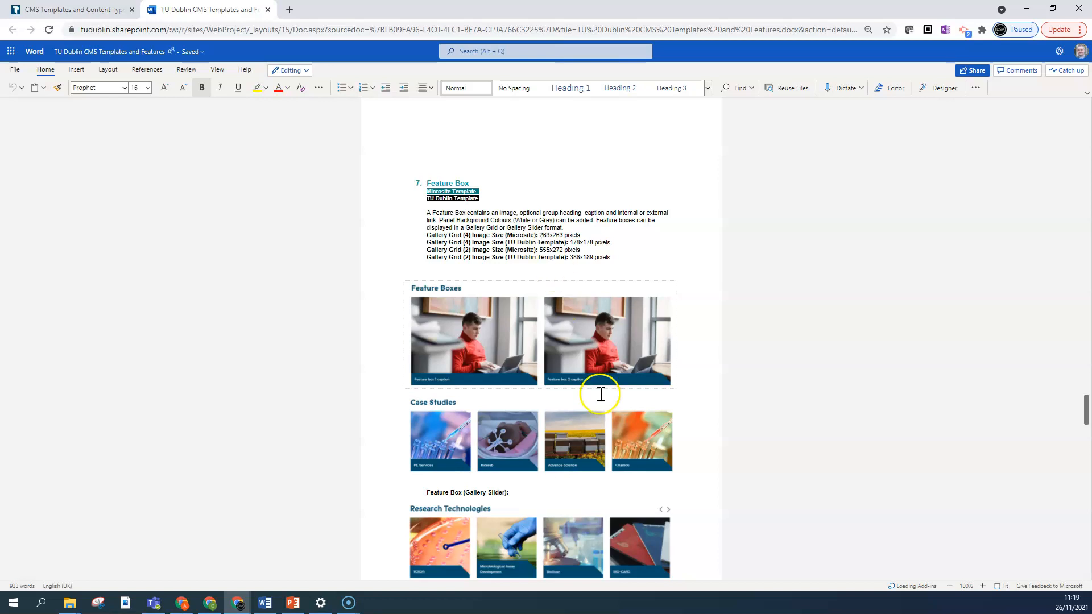
left_click_drag(1085, 405, 1086, 426)
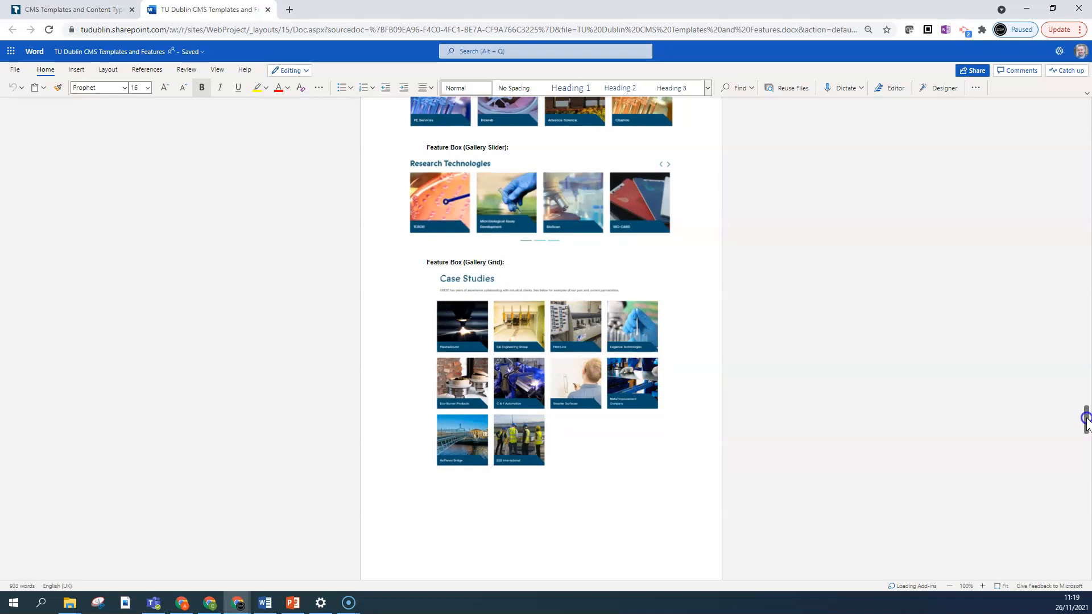
Examine the News Listing and News Item sections, including the listing and main image sizes.
left_click_drag(1086, 420, 1087, 455)
left_click(466, 207)
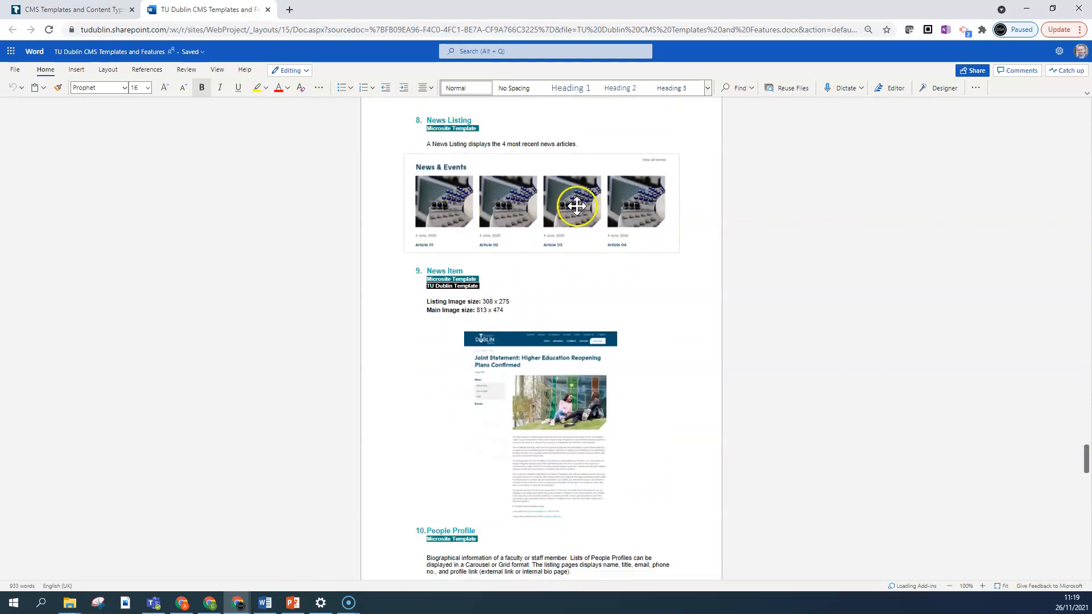
left_click(642, 342)
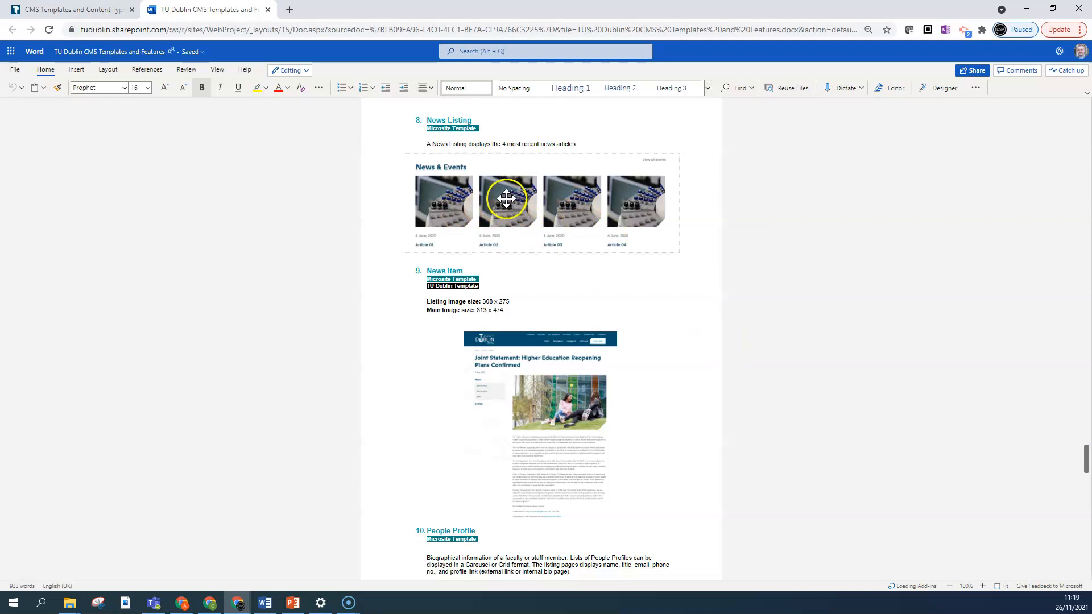
left_click(504, 313)
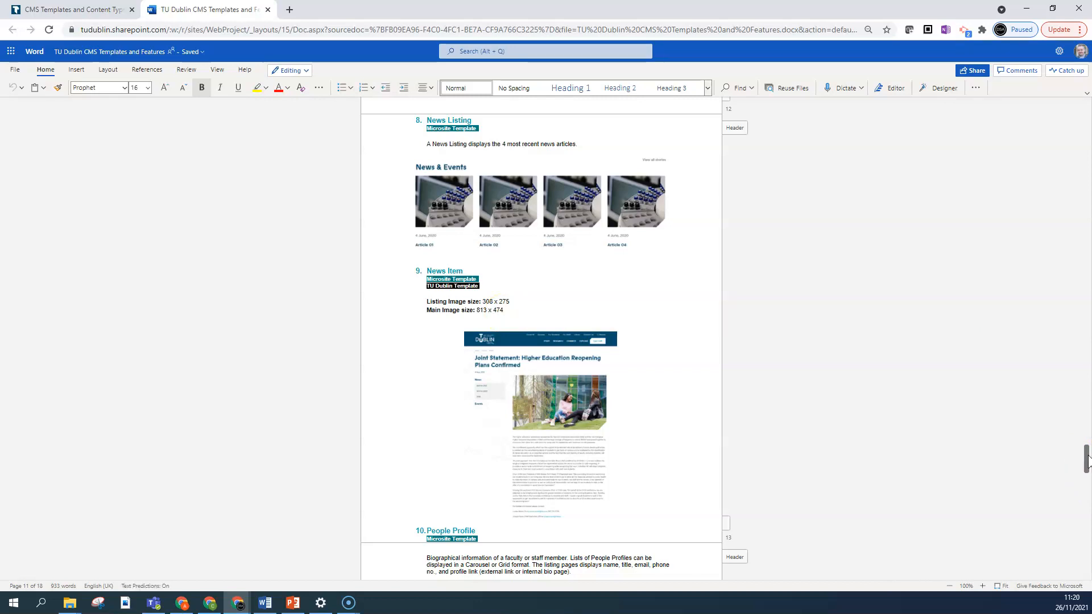
Examine the People Profile section, including its image size, grid layout and sample profiles.
left_click_drag(1087, 459, 1087, 485)
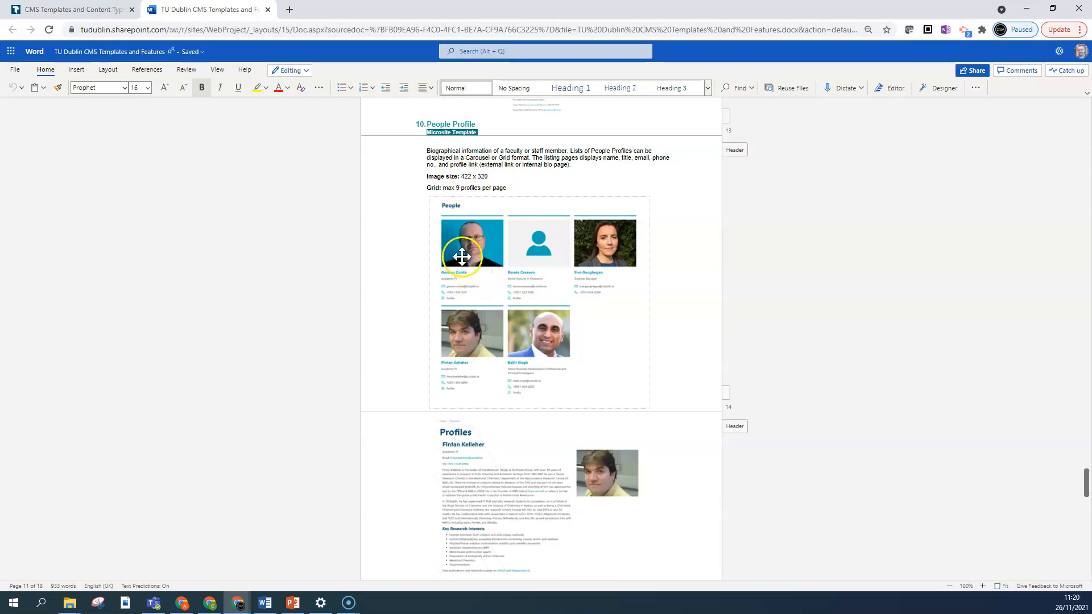
left_click(605, 253)
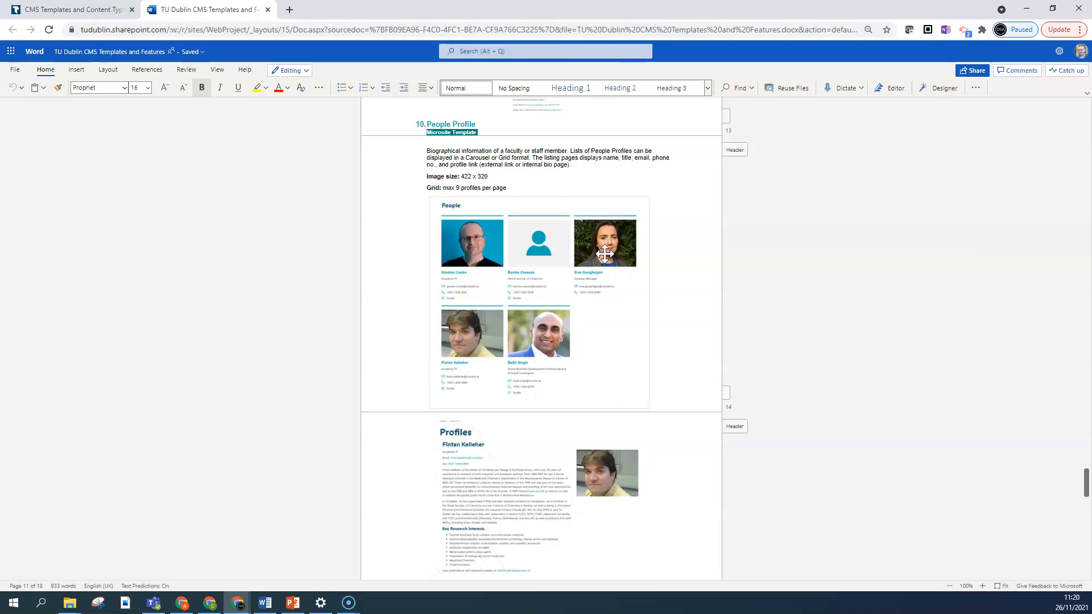
left_click(619, 266)
left_click(1027, 348)
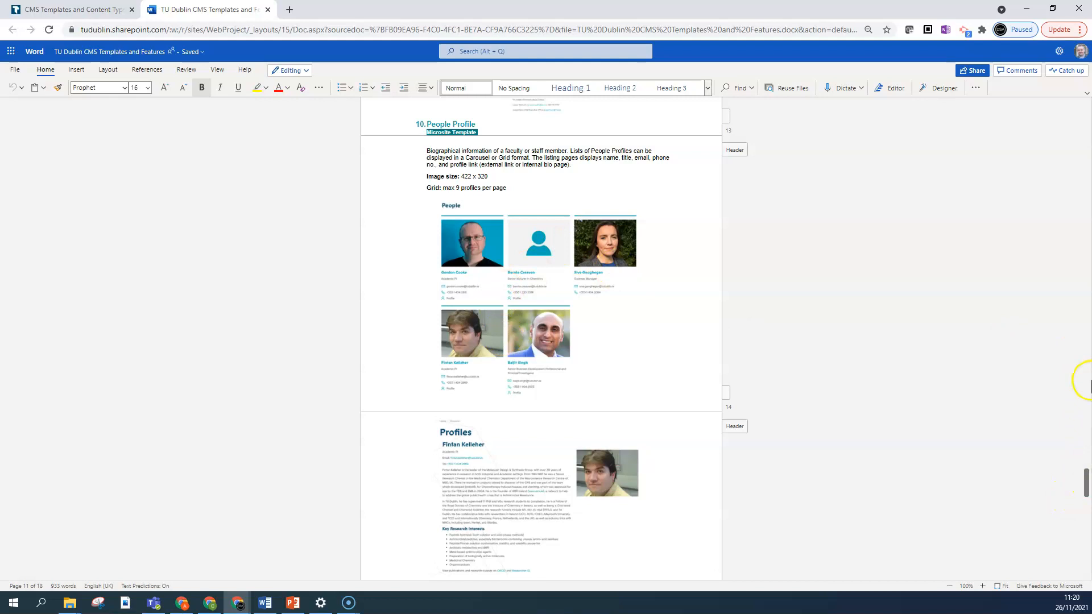
left_click(459, 264)
left_click(148, 278)
left_click(84, 436)
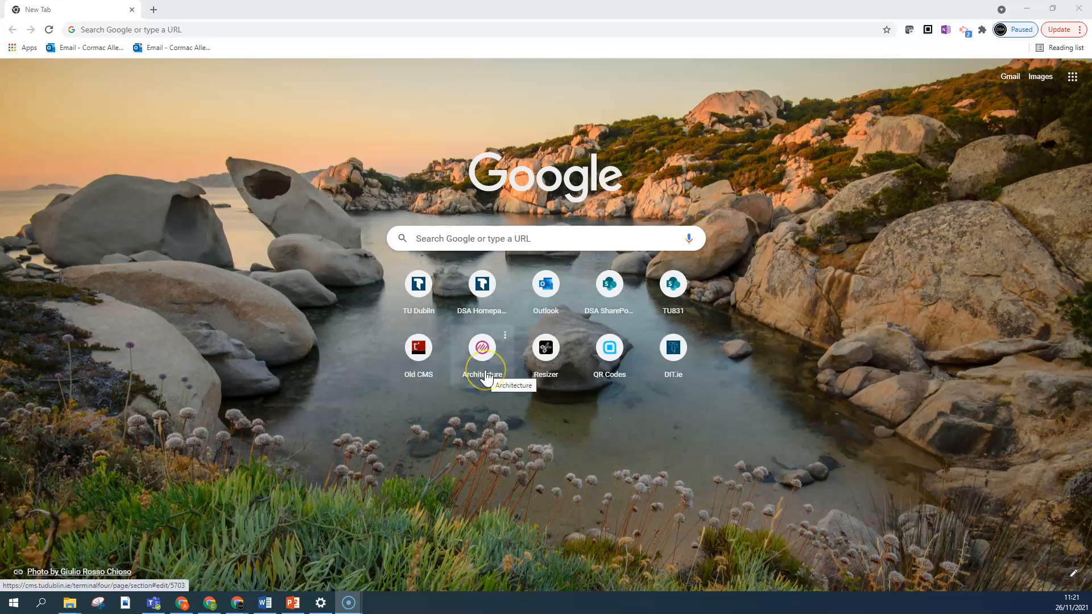
Open the Web Resizer image tool from the new tab page's Resizer shortcut.
left_click(547, 353)
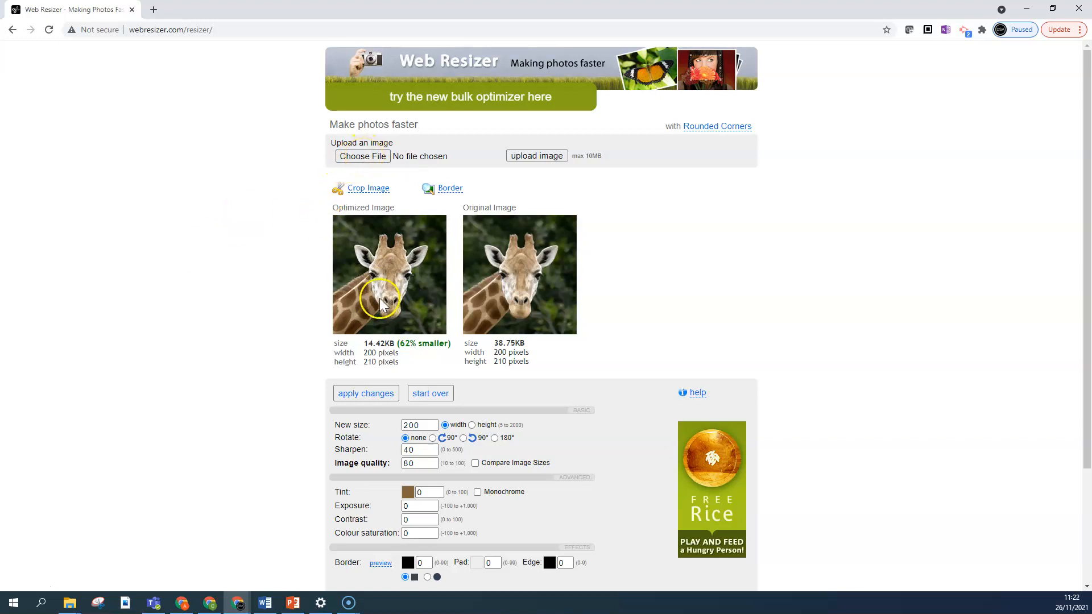
Upload the CMS-test-image-1748KB file from the Web image demonstration folder to the resizer.
left_click(408, 425)
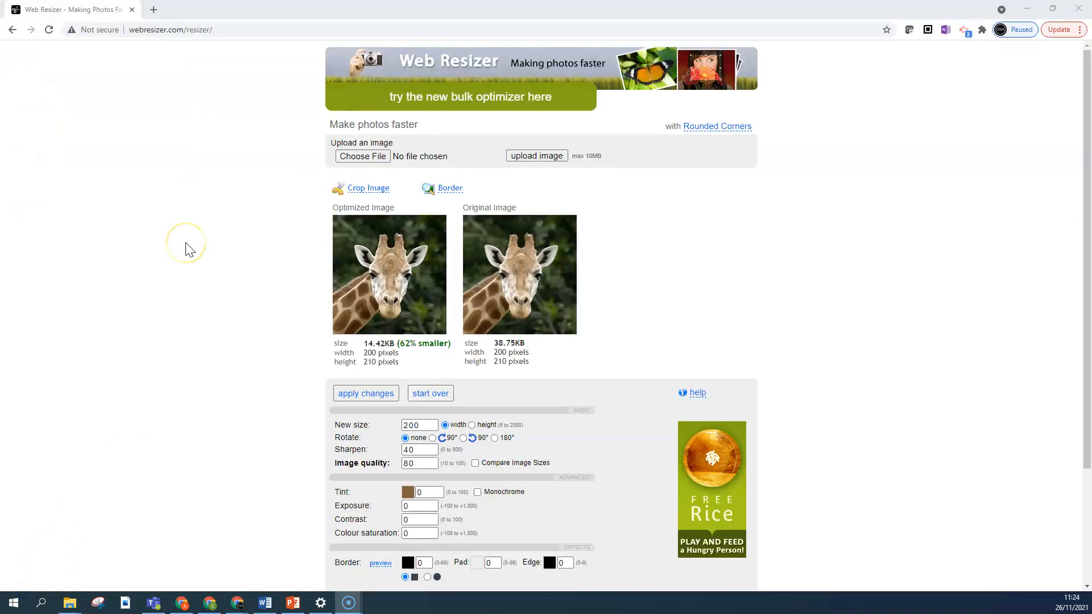
left_click(367, 158)
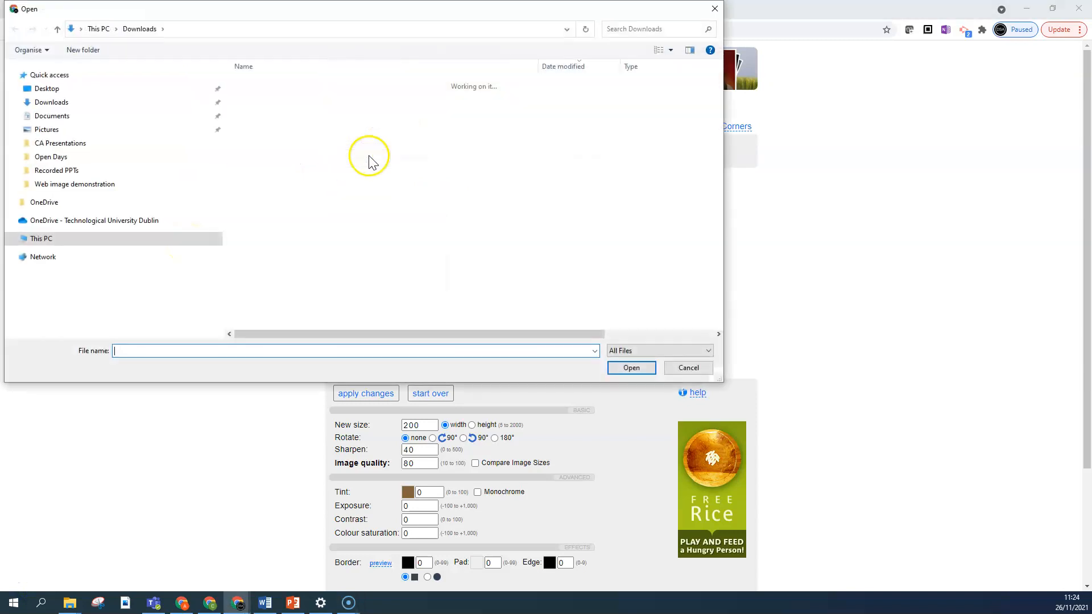
left_click(92, 190)
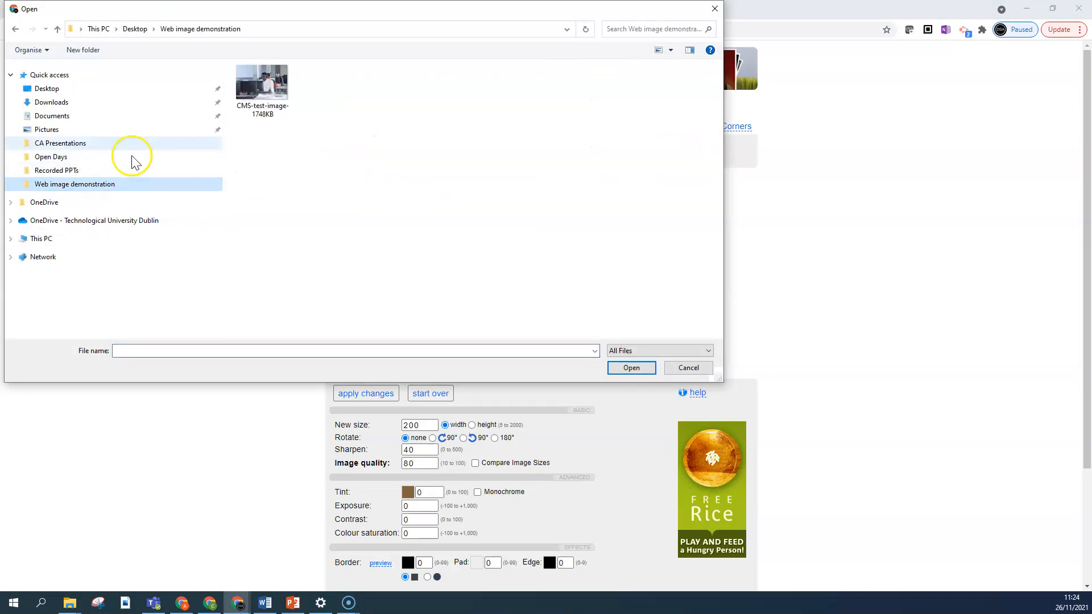
left_click(262, 94)
left_click(631, 368)
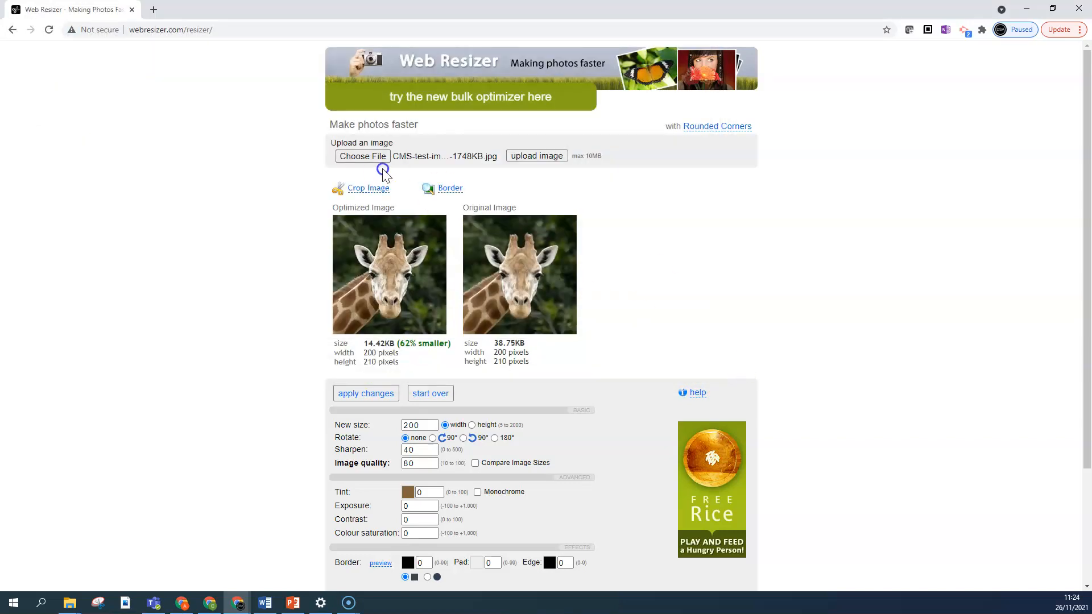
left_click(536, 156)
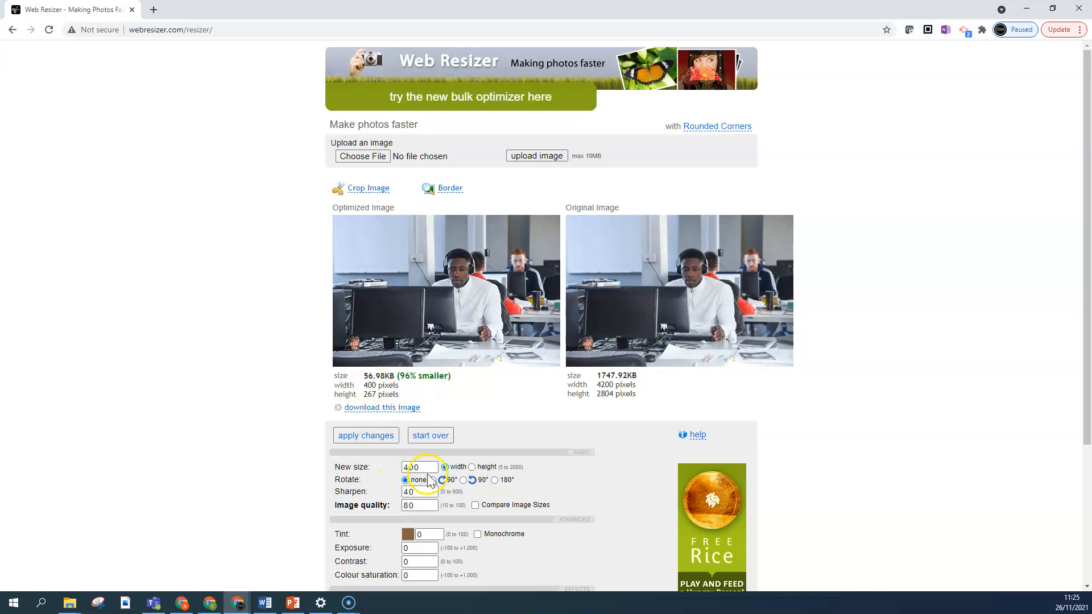
Resize the uploaded image to a width of 2000 pixels and download the optimized version.
left_click_drag(427, 467, 387, 472)
type("2000")
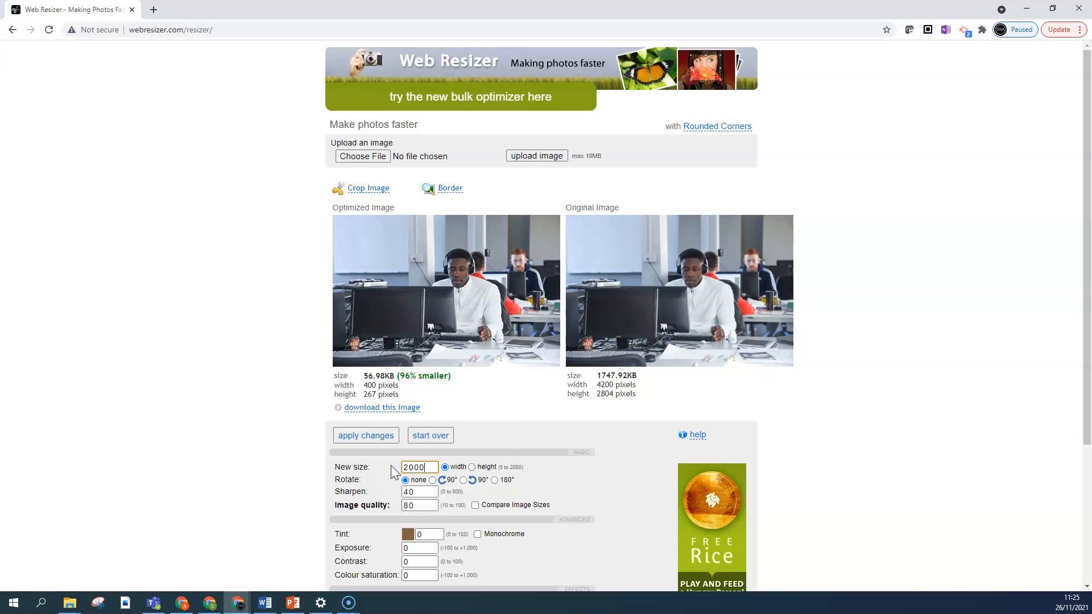
left_click(369, 436)
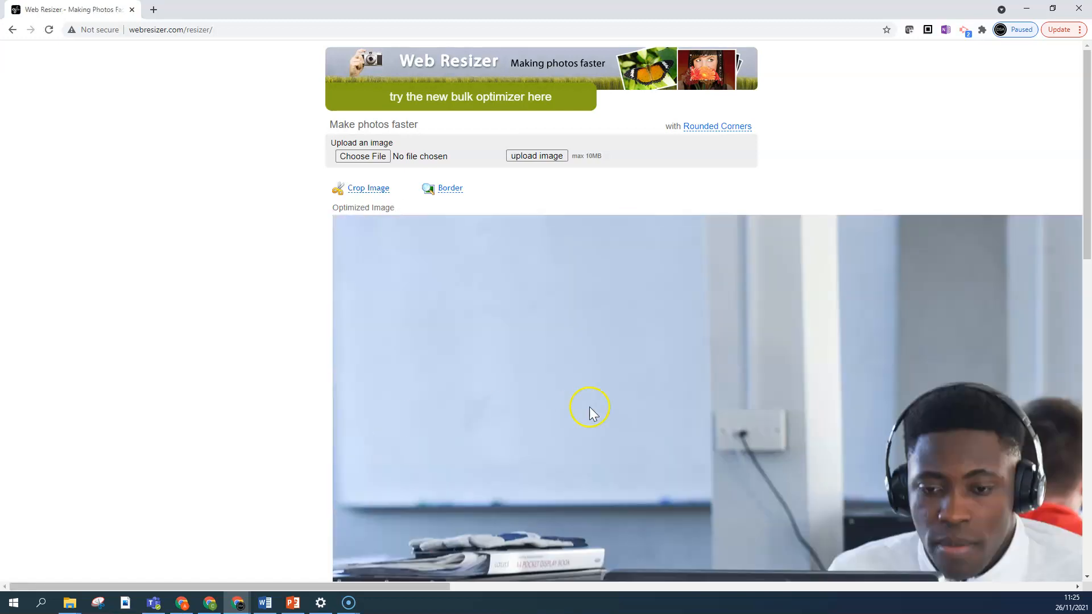
scroll(604, 402, "down", 8)
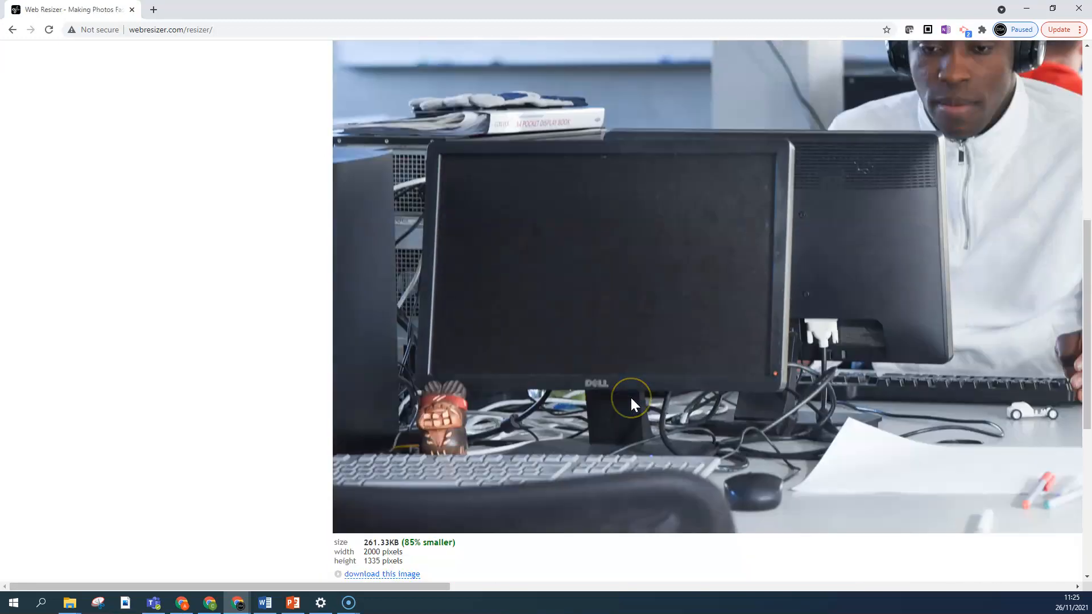
scroll(631, 399, "down", 5)
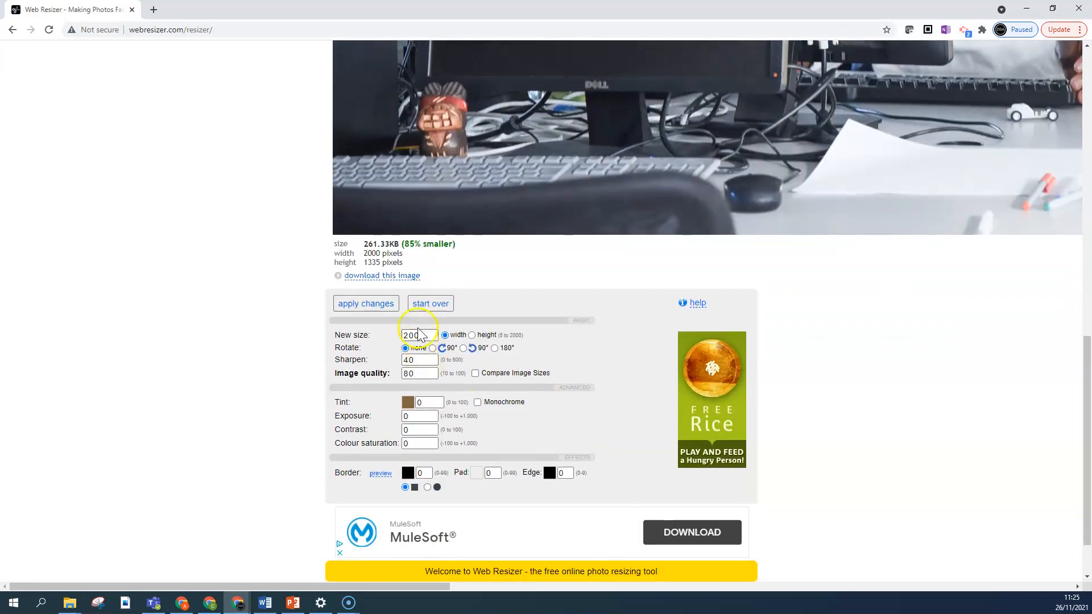
left_click(376, 281)
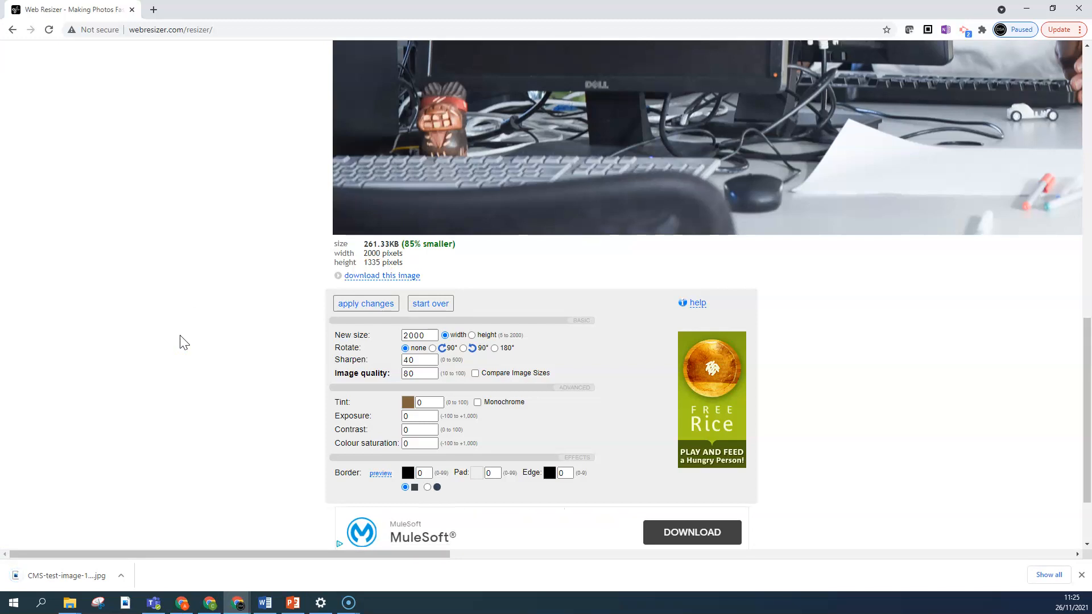
Switch to File Explorer, list the Web image demonstration folder in Details view, and compare the original and optimized images' file sizes.
left_click(36, 594)
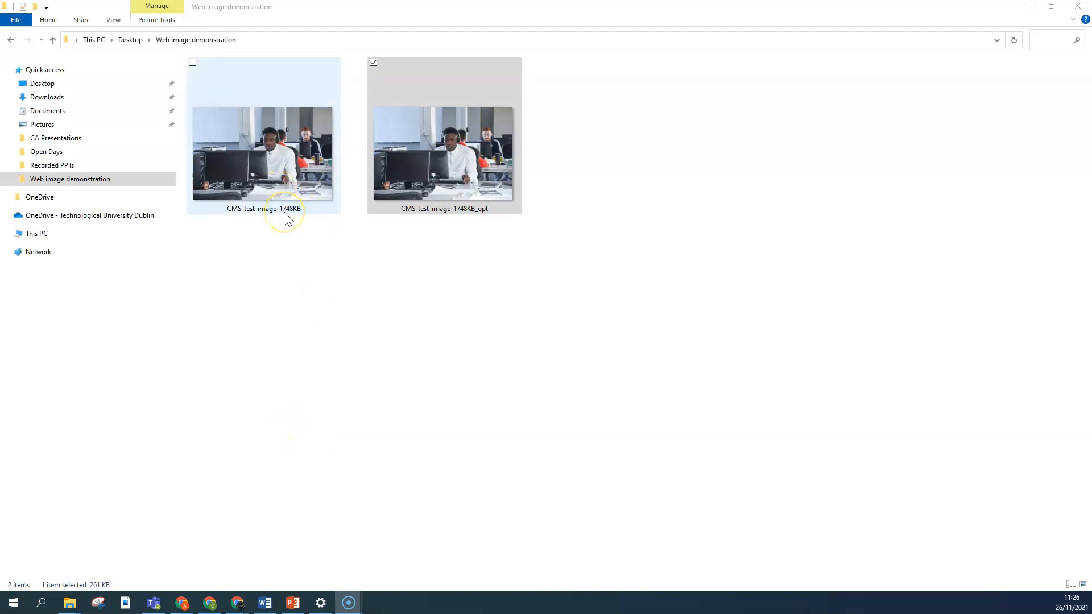
left_click(431, 218)
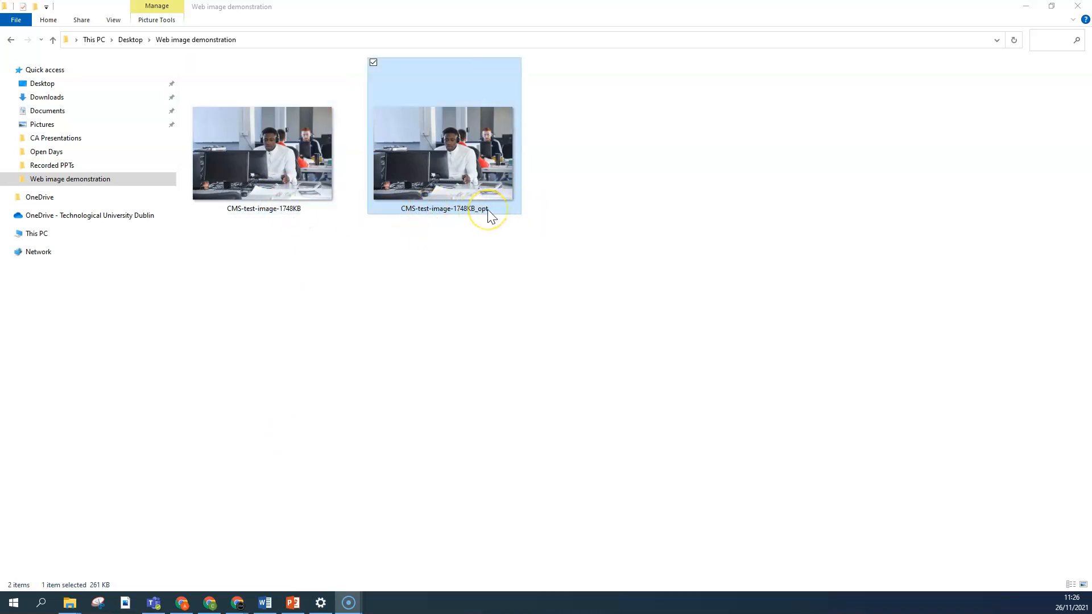
left_click(479, 268)
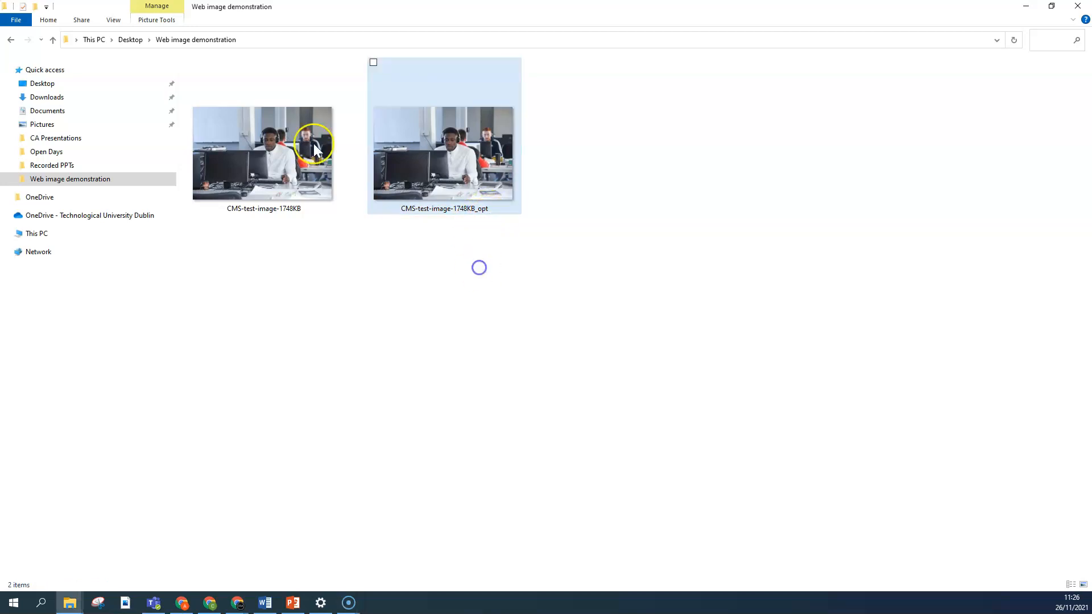
left_click(114, 20)
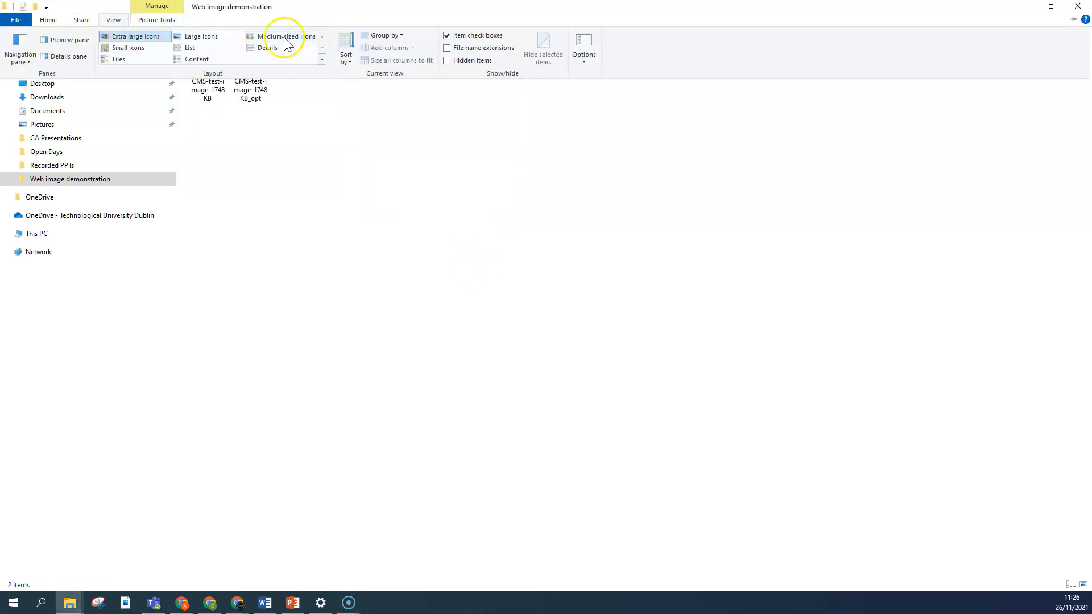
left_click(265, 47)
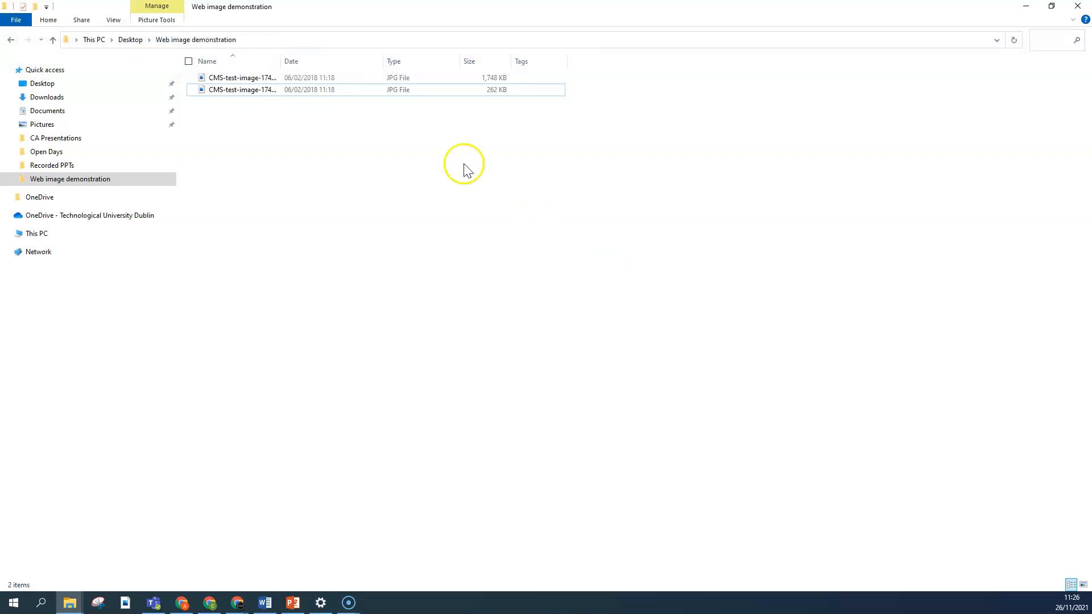
left_click(496, 91)
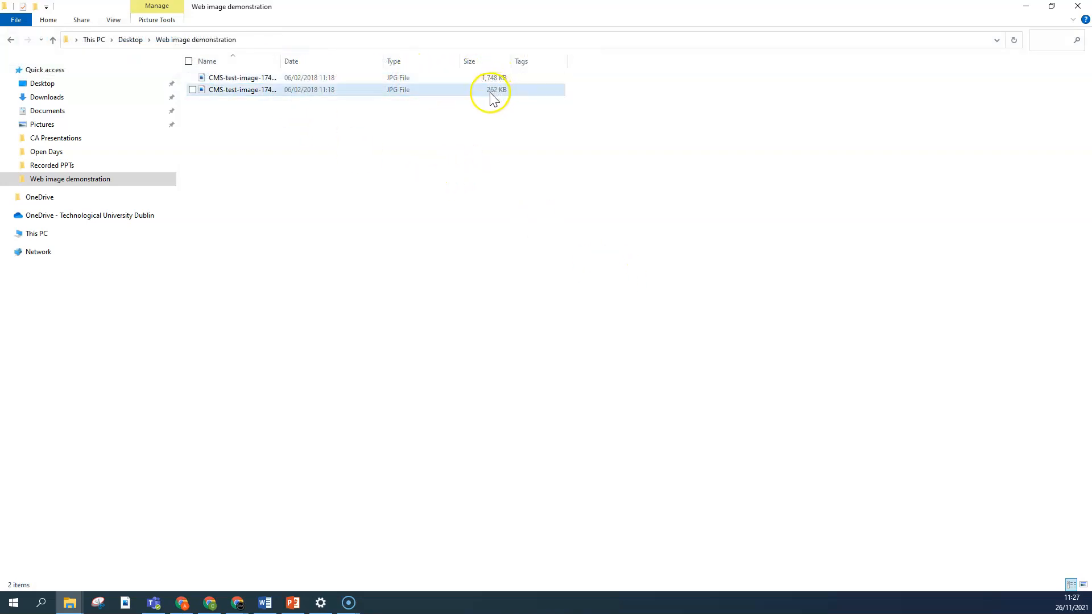
left_click(499, 121)
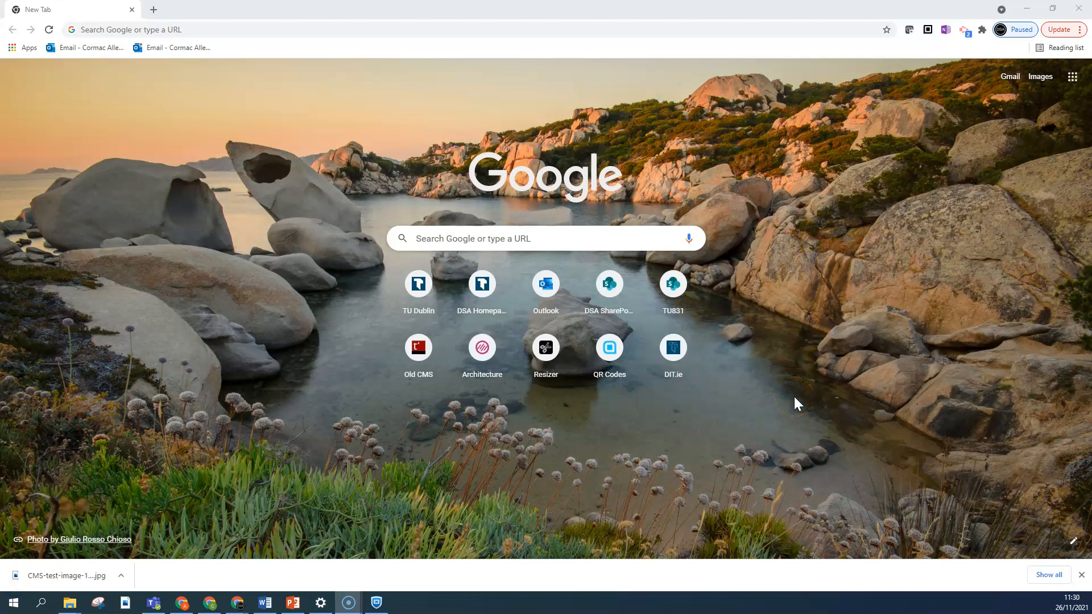
Open the Banner Slider content of the Architecture, Bolton Street section for editing in the Terminalfour CMS.
left_click(479, 351)
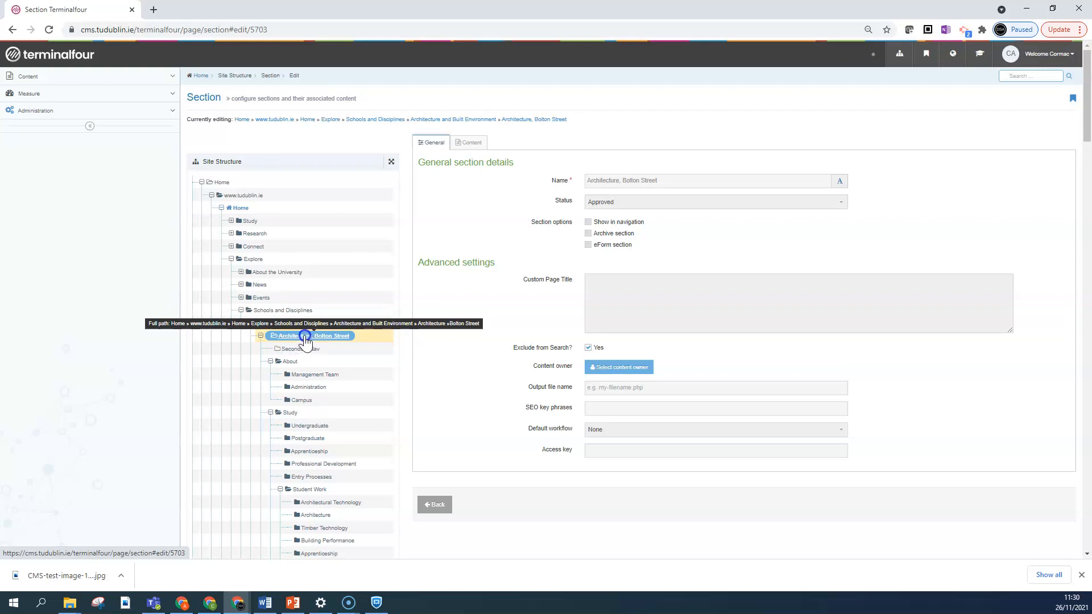
left_click(474, 142)
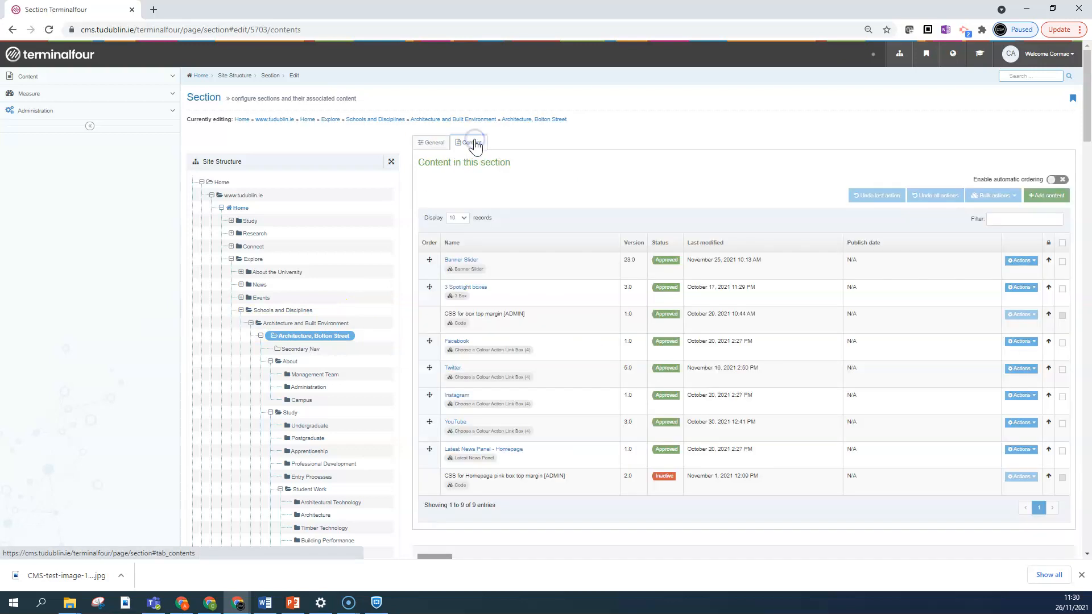
left_click(455, 262)
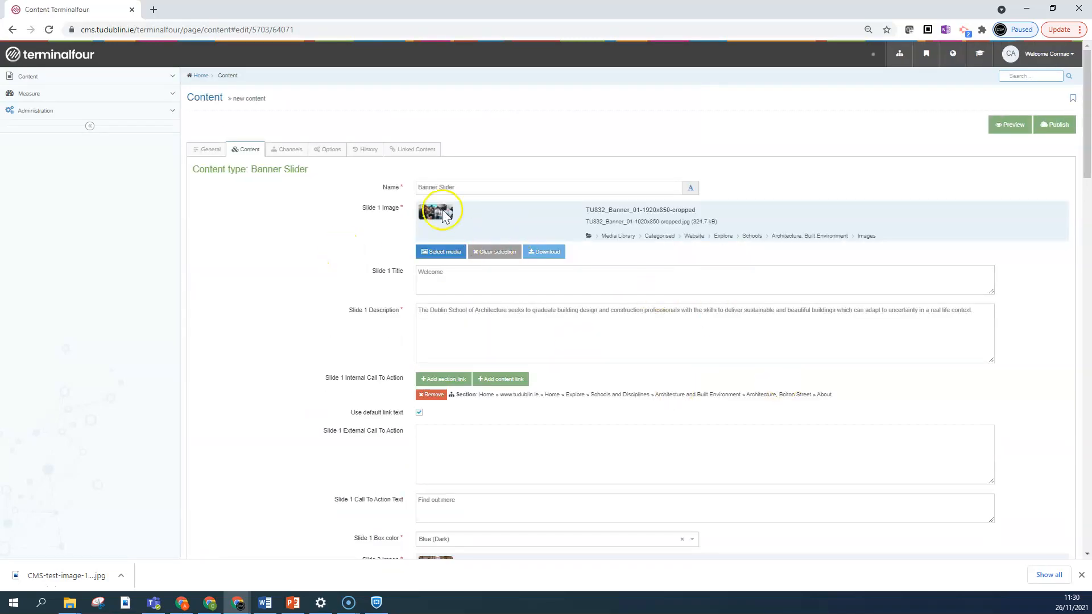
Clear the Slide 1 image and browse the media library to the Images category under Architecture, Built Environment.
left_click(491, 254)
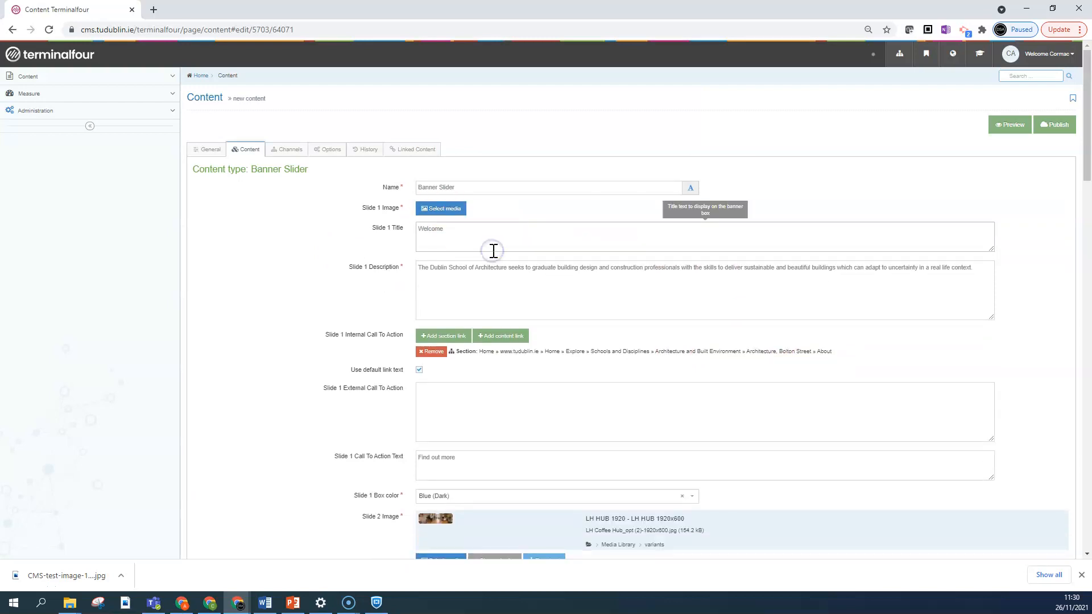
left_click(442, 208)
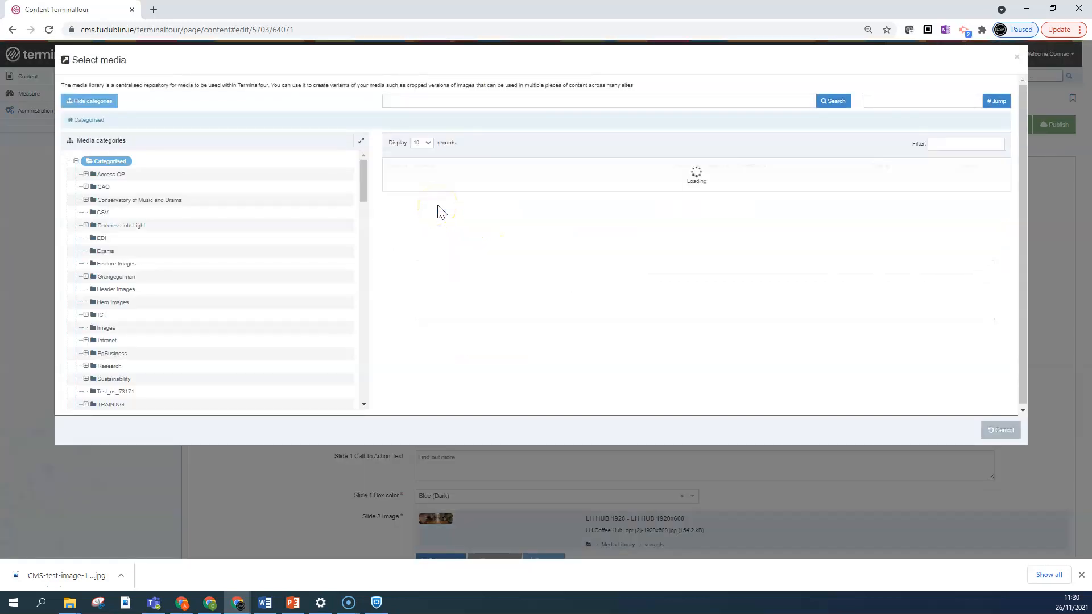
left_click(488, 280)
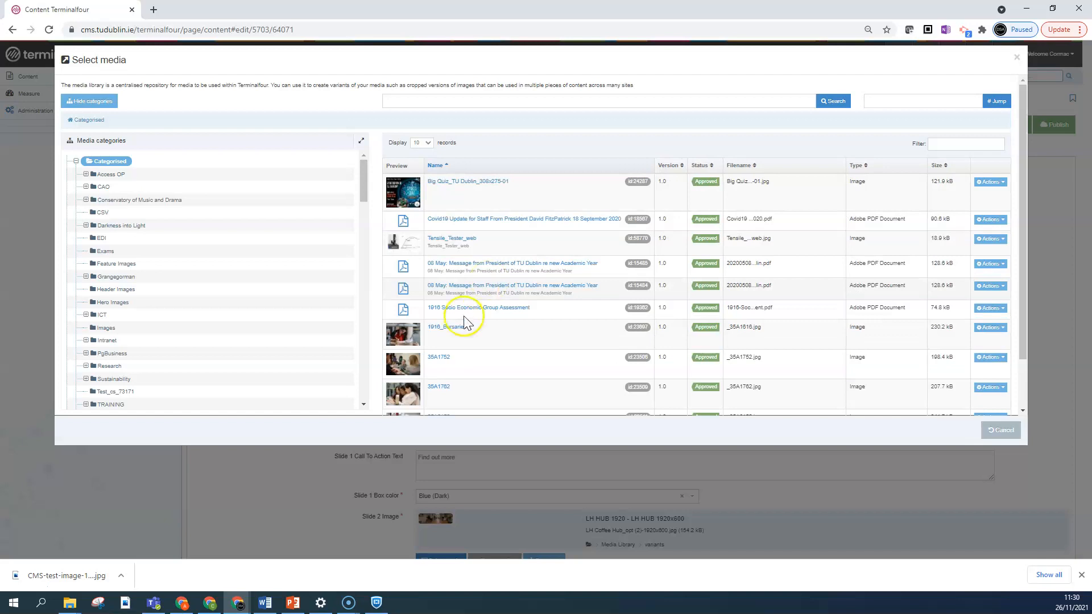
scroll(170, 285, "down", 4)
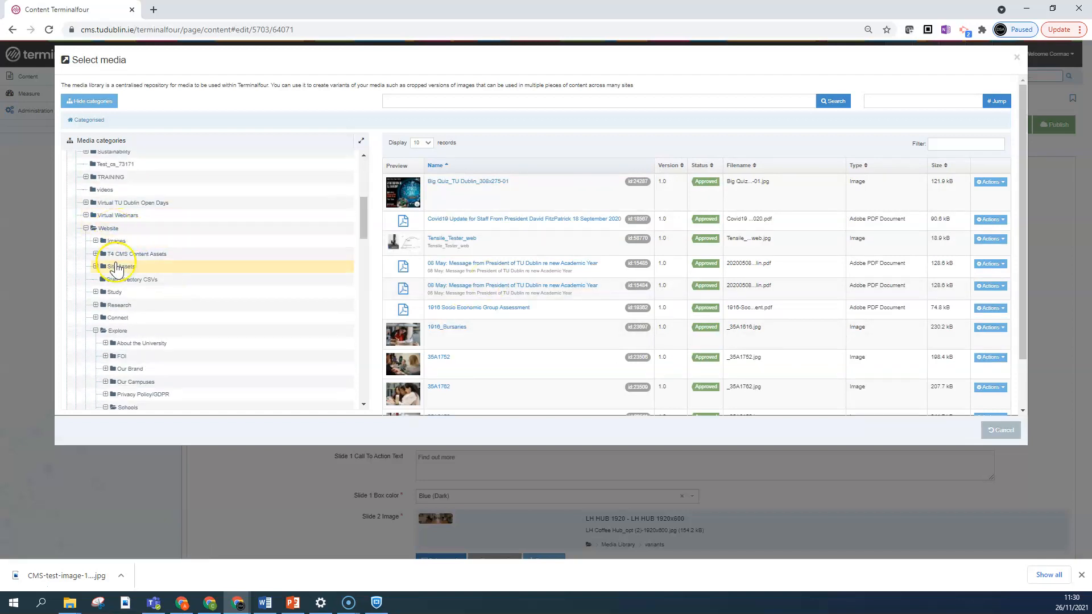
scroll(124, 344, "down", 2)
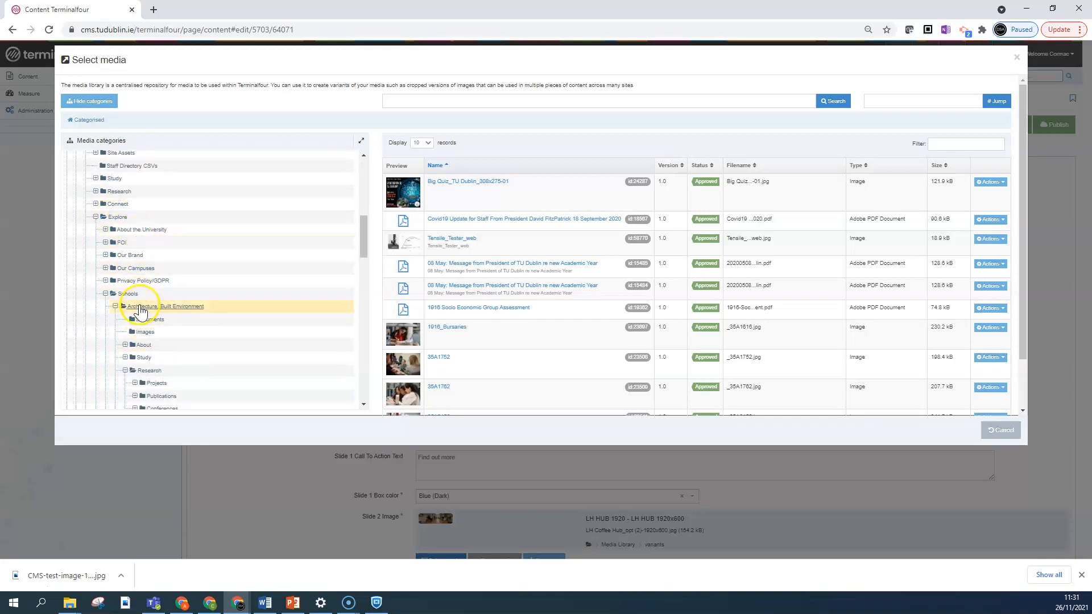
left_click(145, 334)
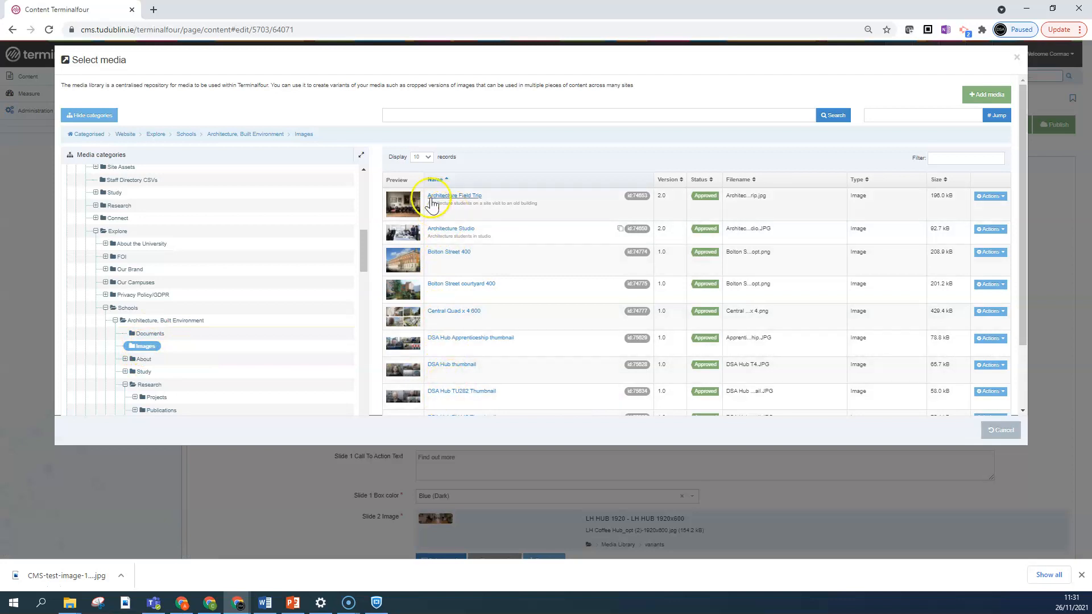
Add CMS-test-image-1748KB_opt.jpg as a new media item in the Images category and name it A-Test.
left_click(985, 97)
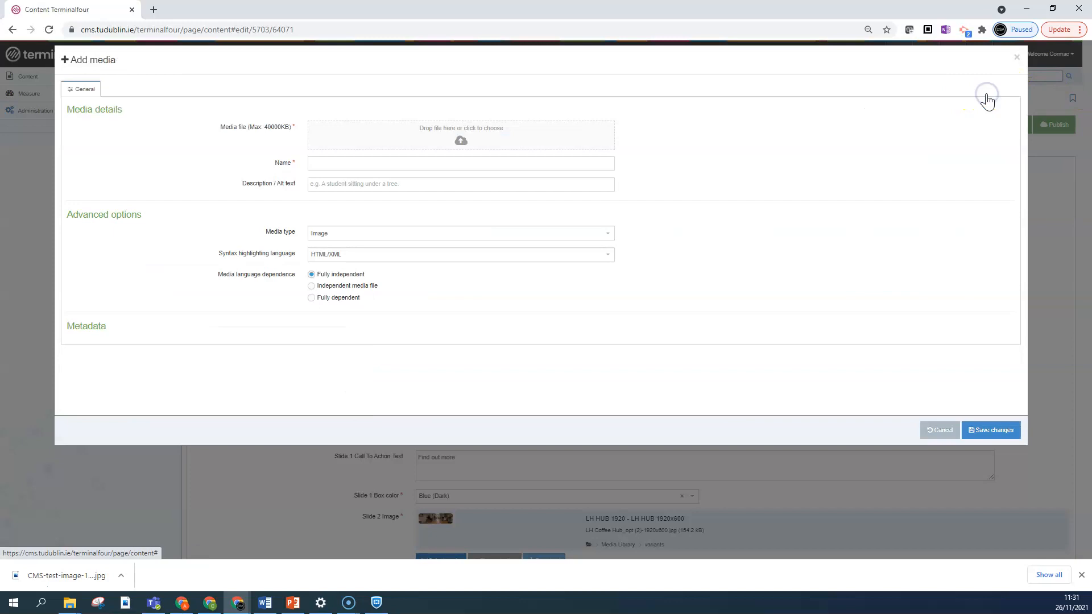
left_click_drag(312, 1, 418, 140)
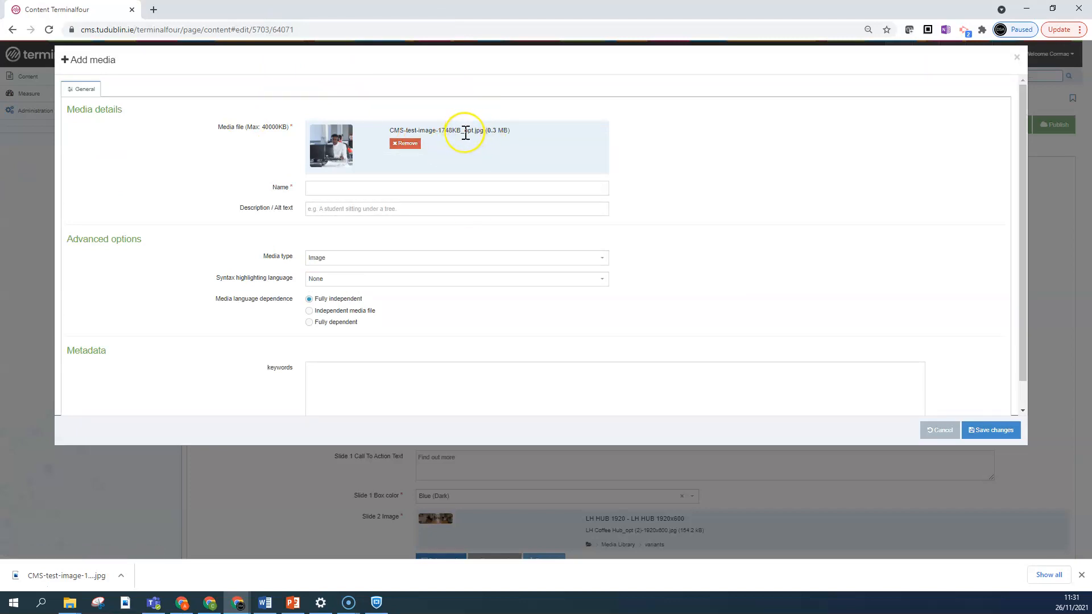
left_click(341, 188)
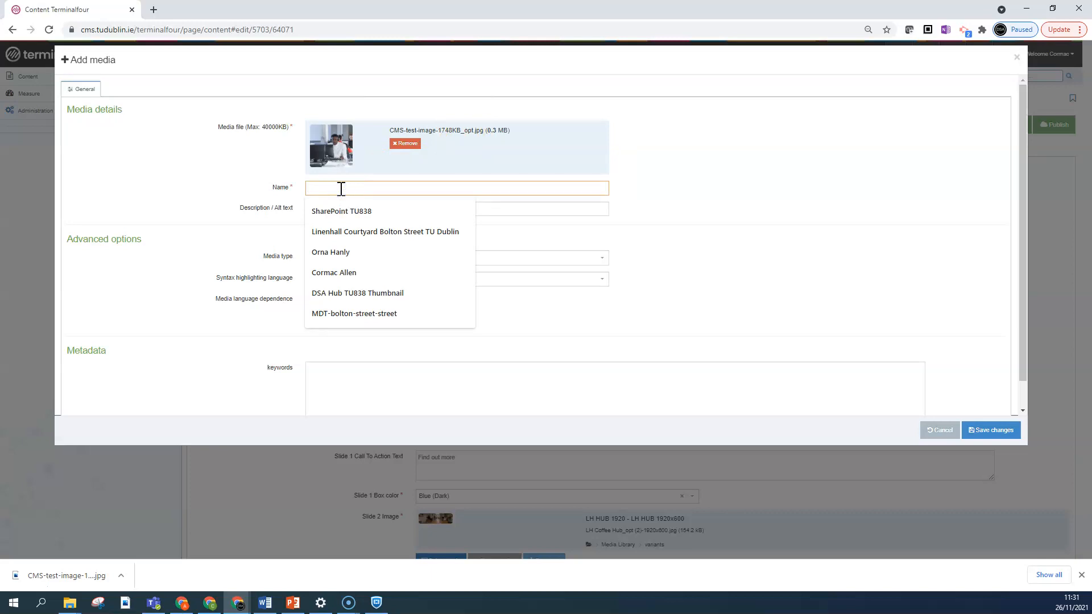
type("A-Test")
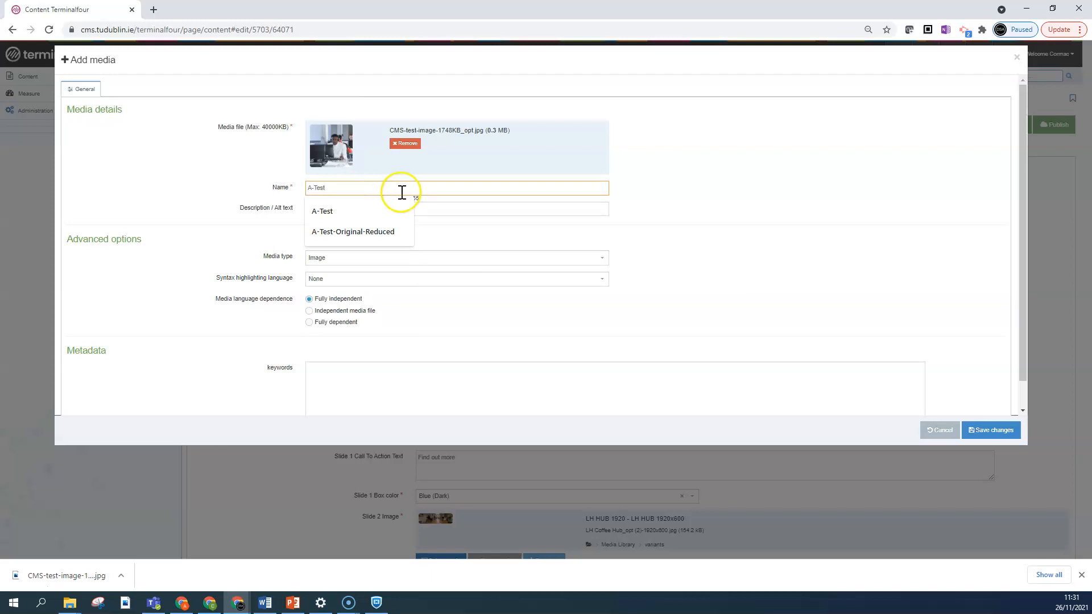
Set the description/alt text to "A student at a computer" and save the new media item.
left_click(439, 210)
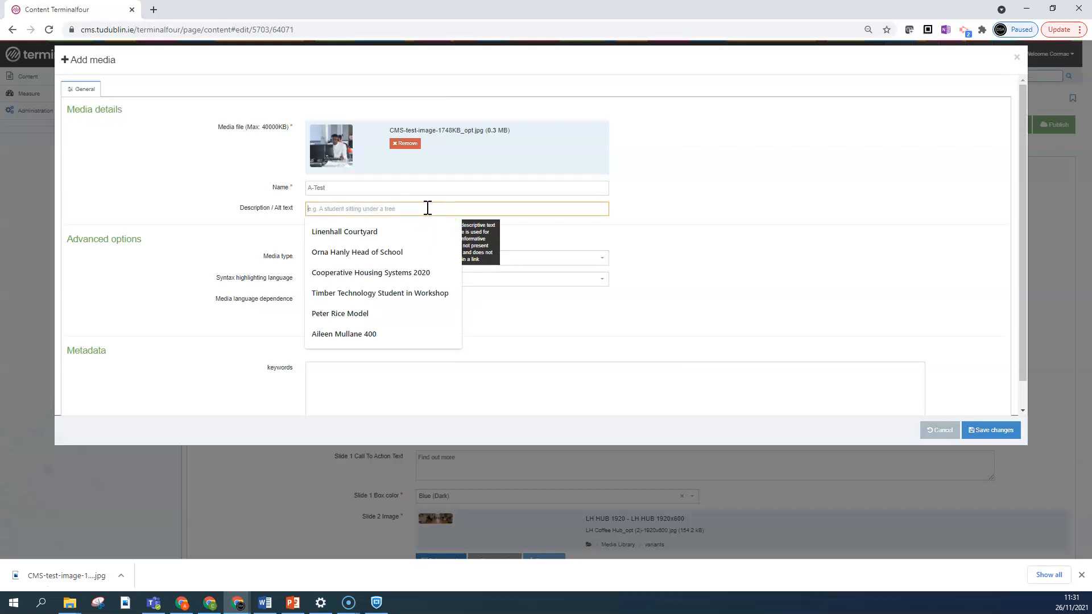
type("A student at a computer")
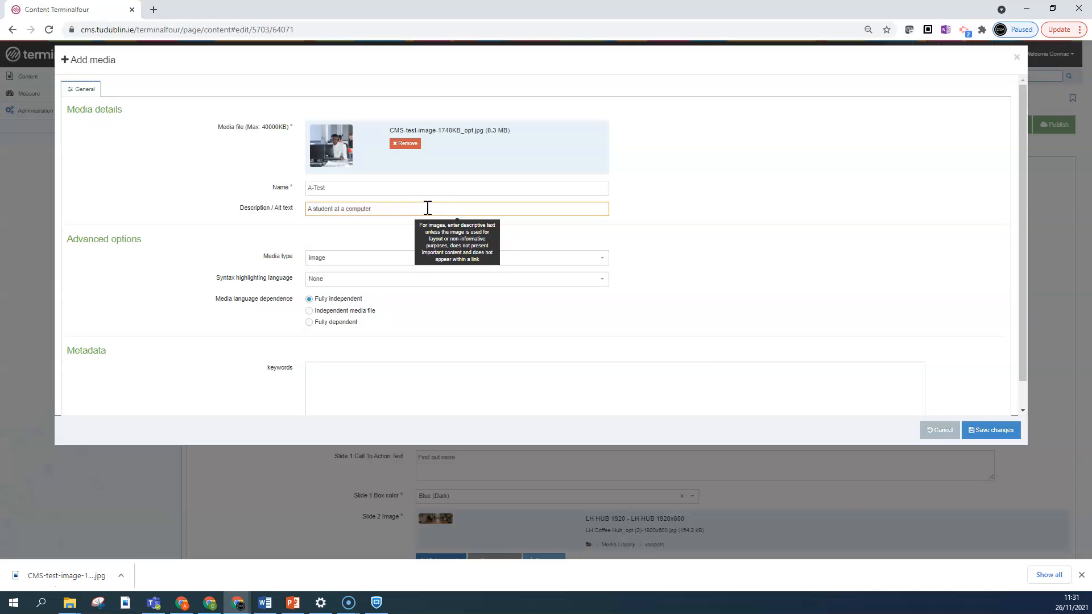
left_click(423, 210)
left_click(334, 209)
left_click(452, 208)
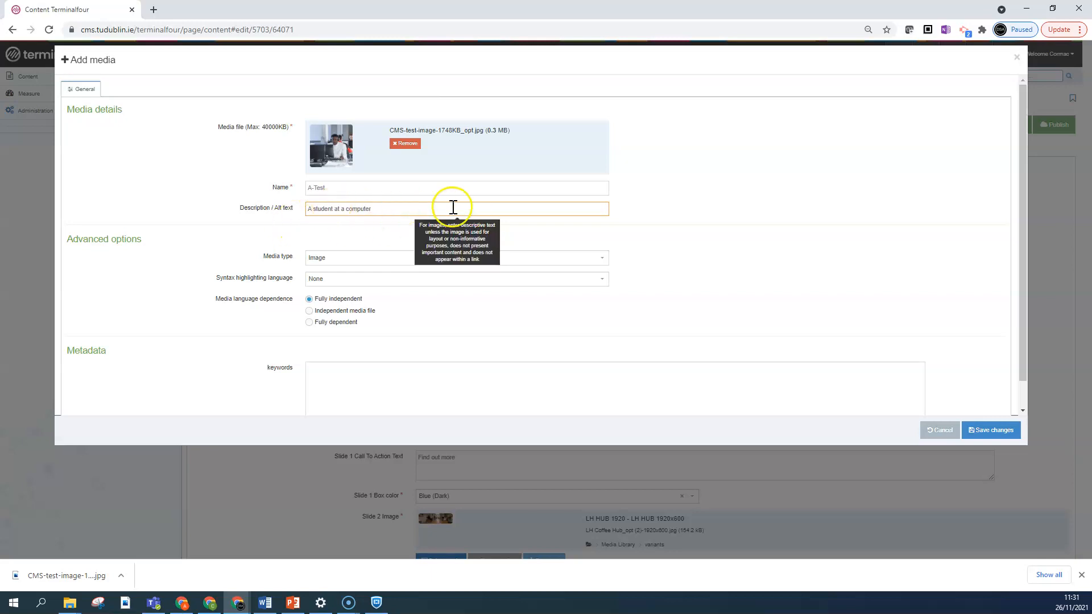
left_click(997, 430)
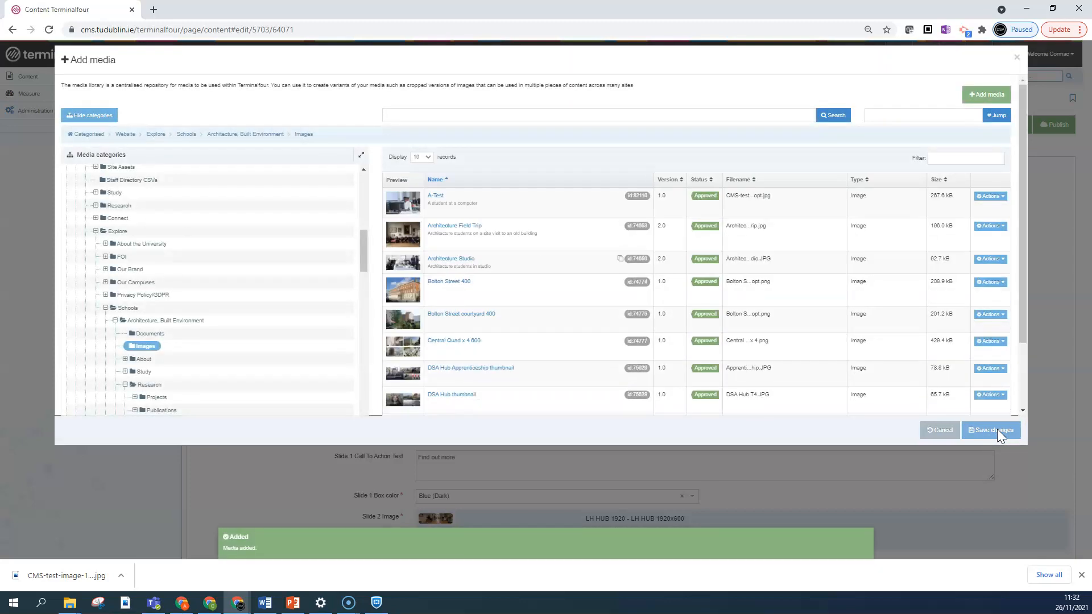
left_click(435, 199)
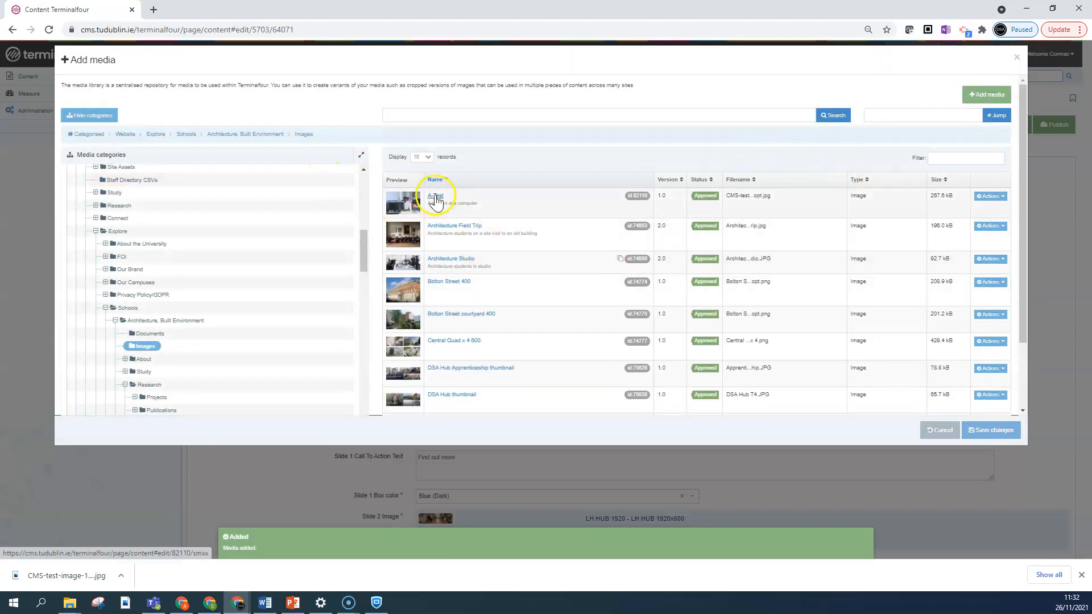
left_click(435, 199)
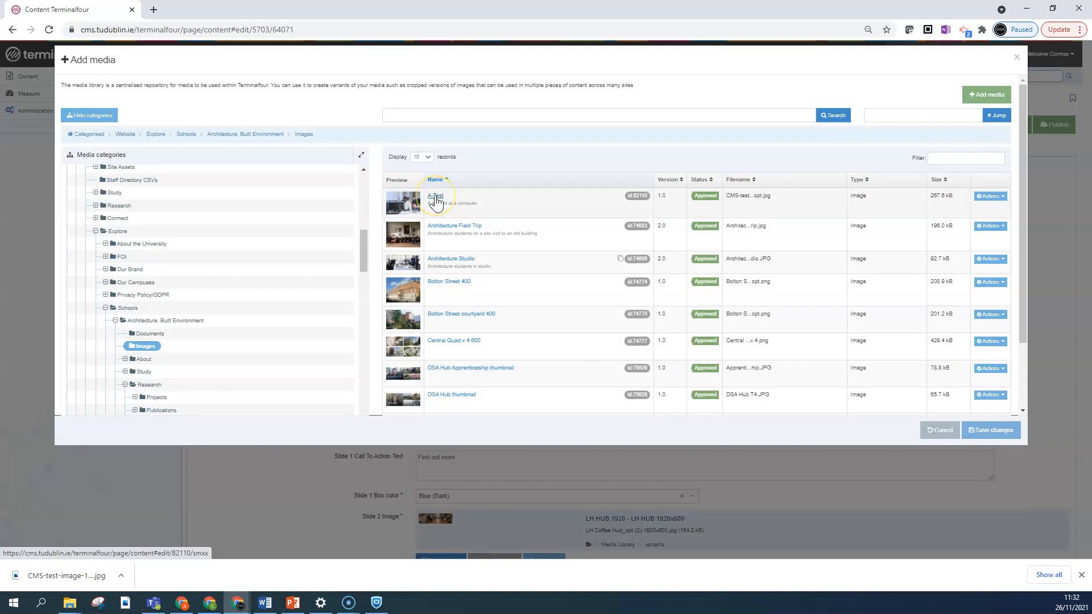
left_click(464, 433)
left_click(439, 199)
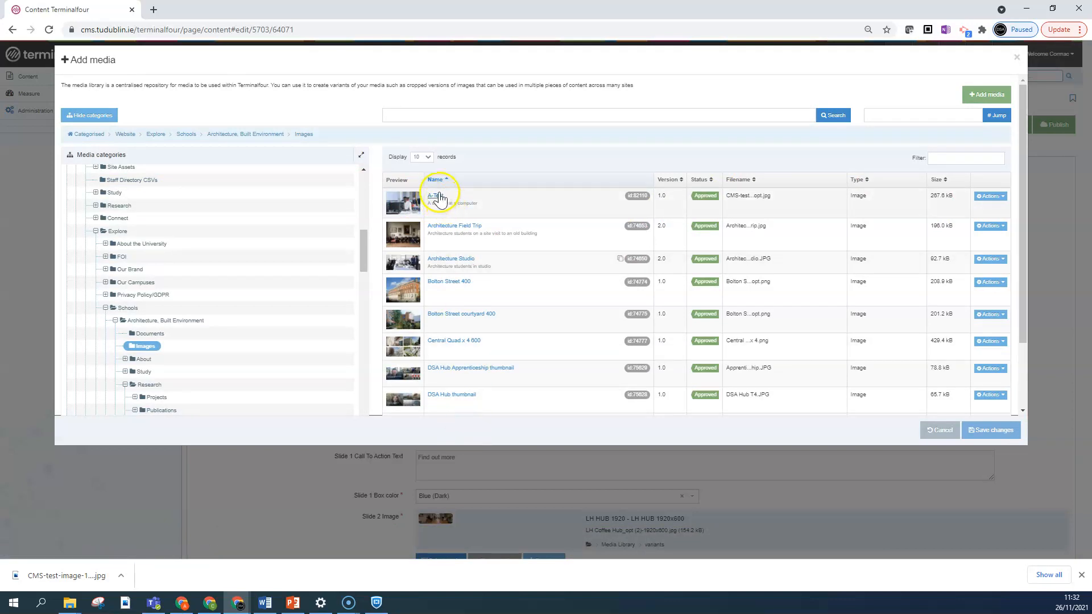
left_click(439, 201)
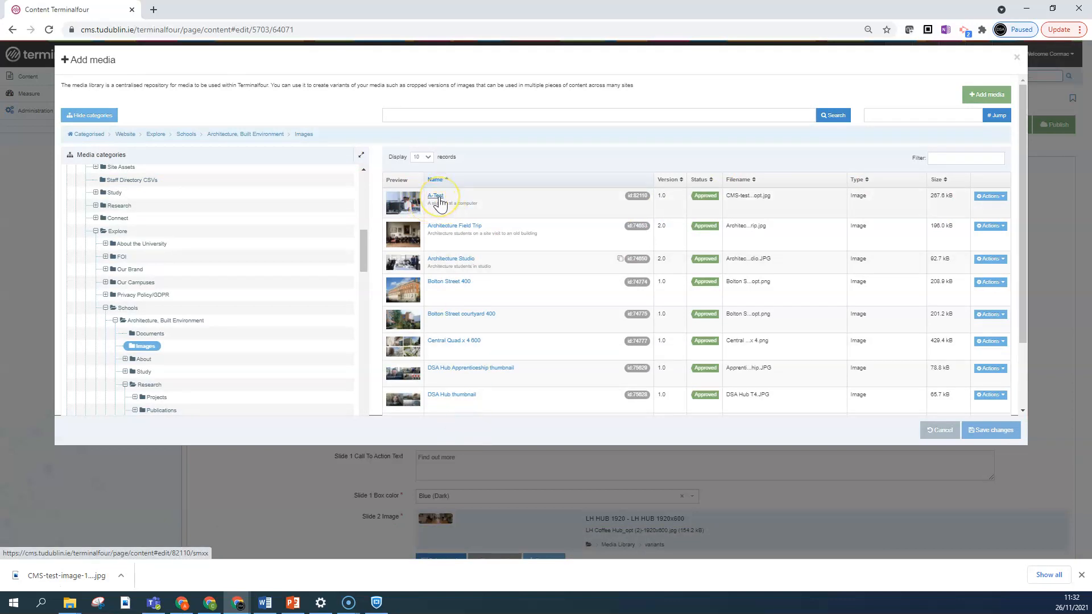
left_click(441, 205)
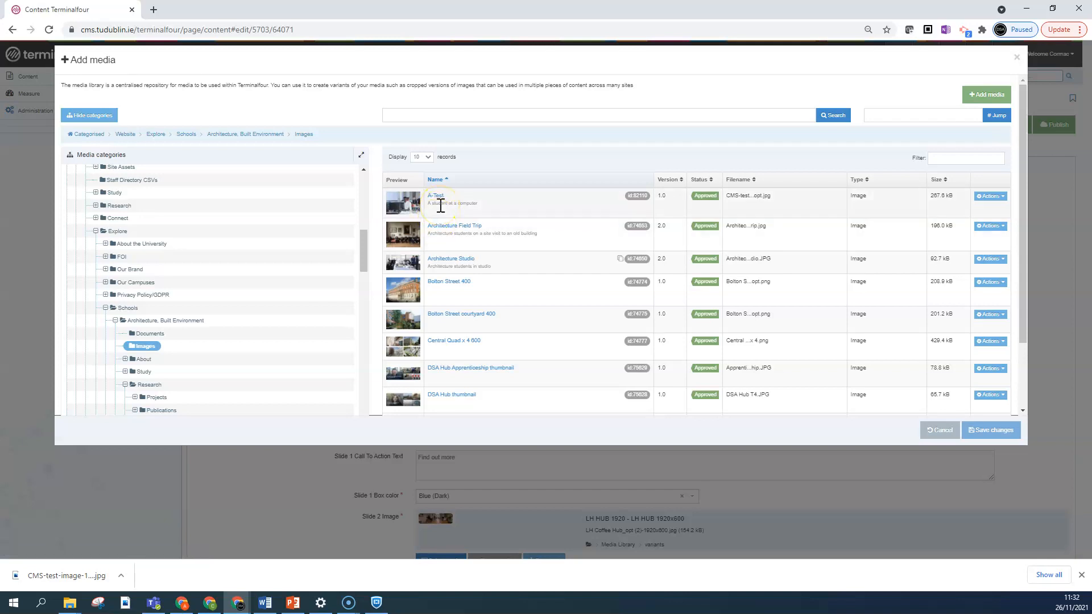
Open the variants of the A-Test image and name a new variant A-Test-Banner.
left_click(998, 198)
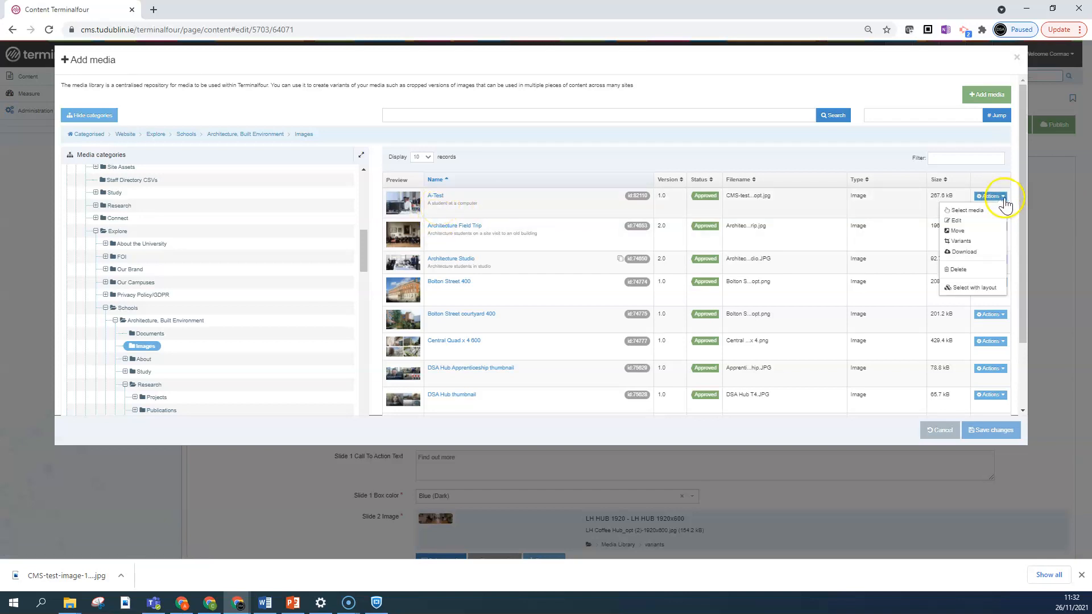
left_click(961, 241)
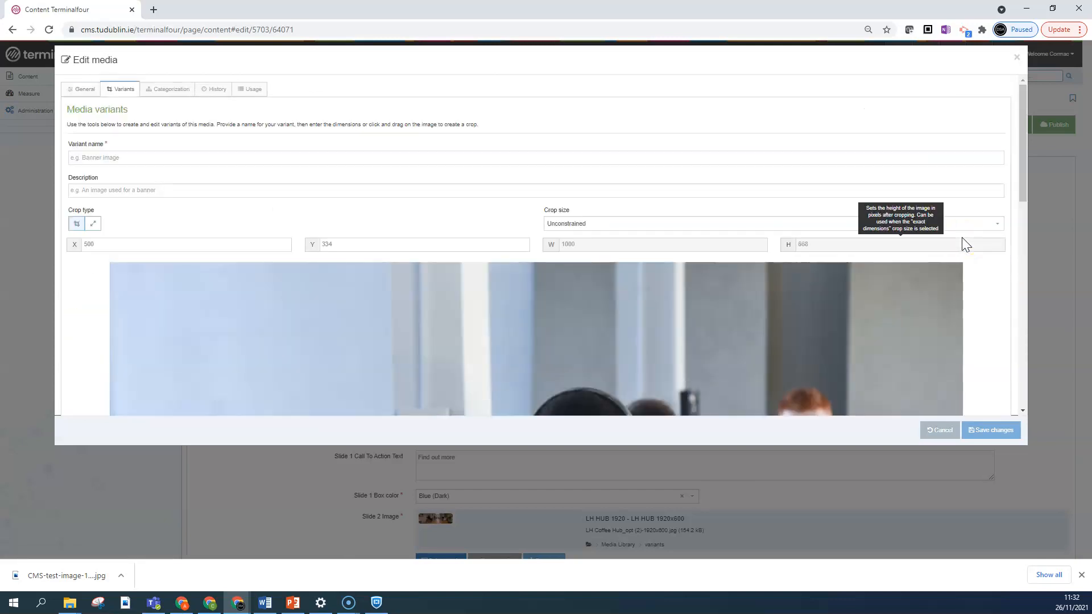
left_click(85, 158)
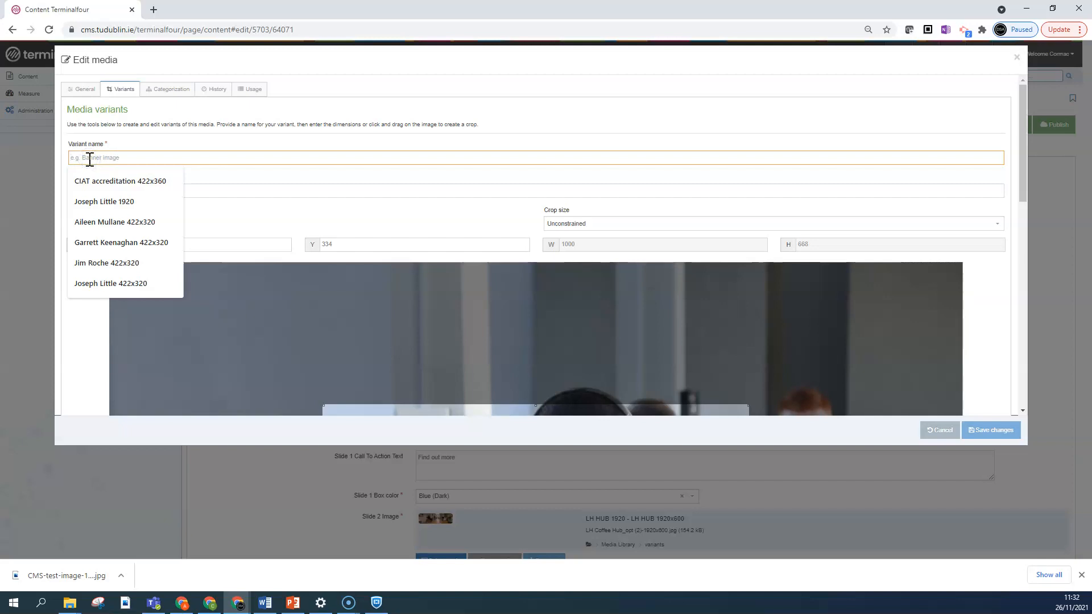
type("A-Test-")
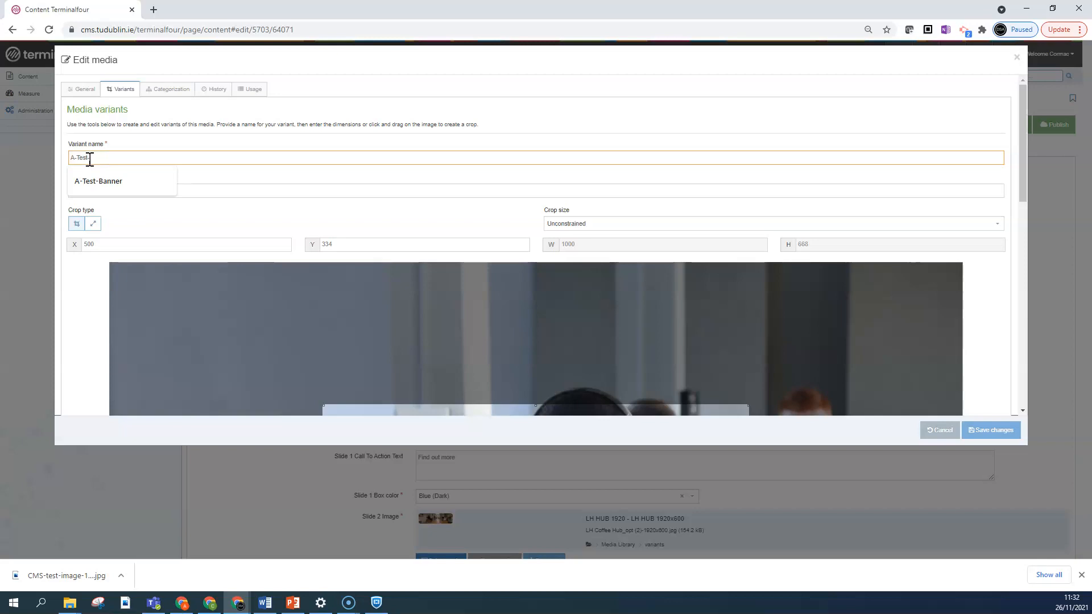
type("Banner")
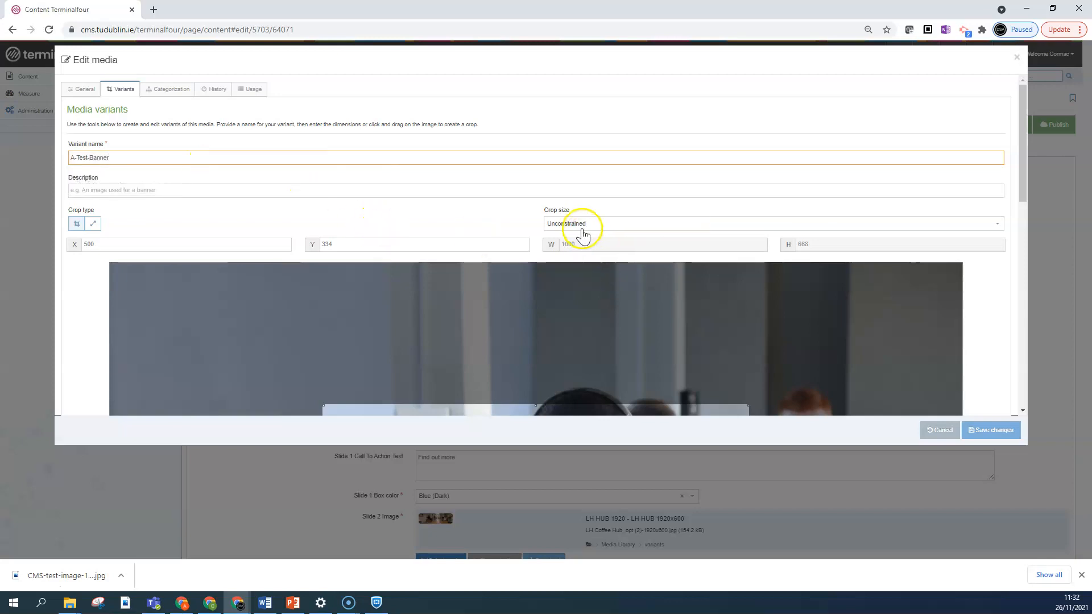
Set the variant's crop size to exact dimensions, 1920 wide by 600 high.
scroll(608, 229, "down", 3)
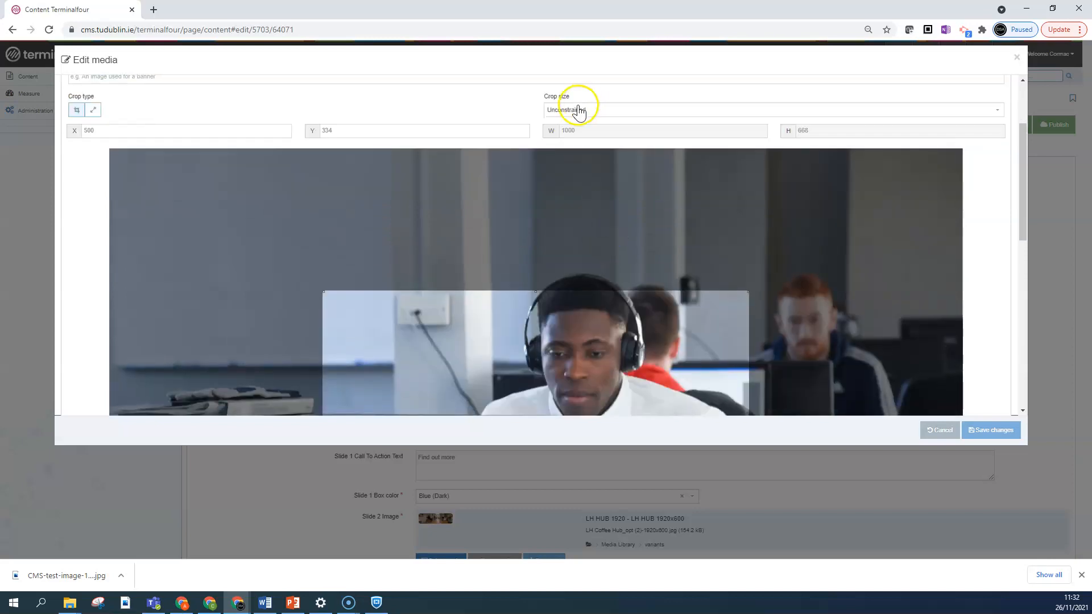
left_click(576, 112)
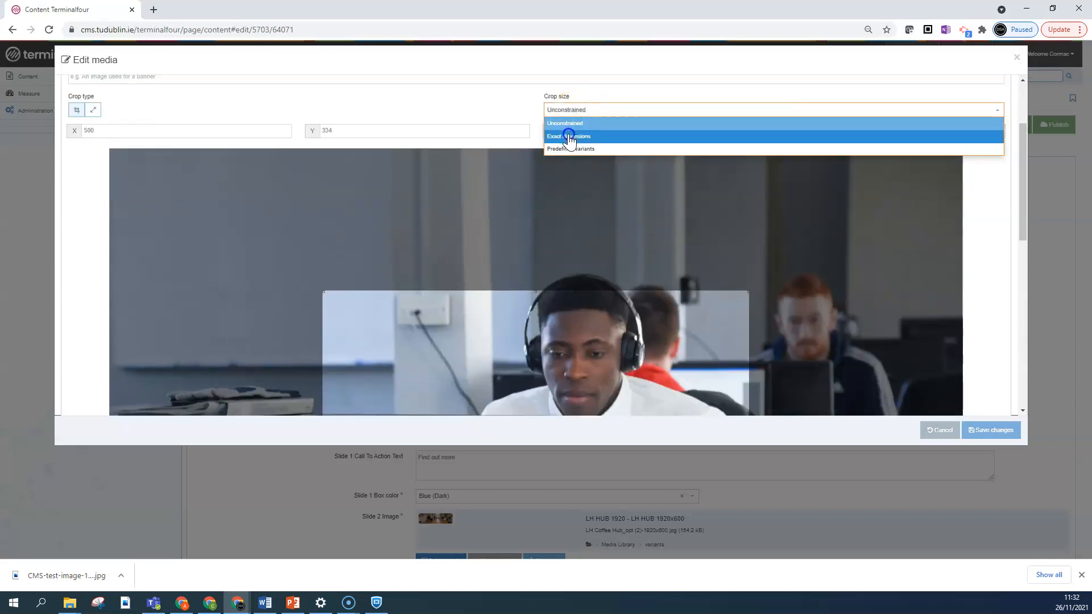
left_click(567, 136)
left_click_drag(576, 132, 560, 130)
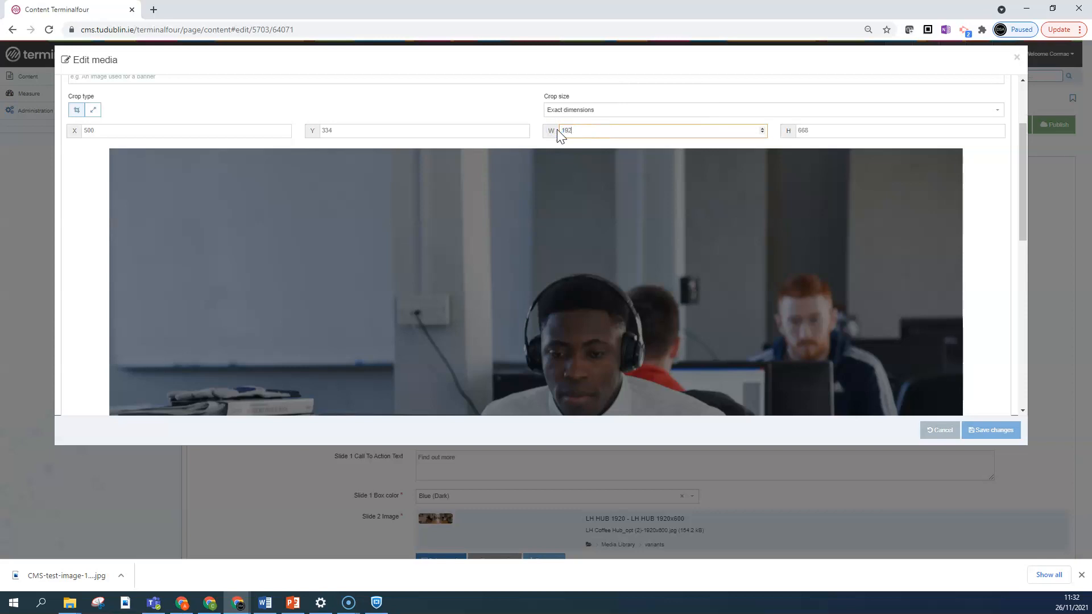
type("1920")
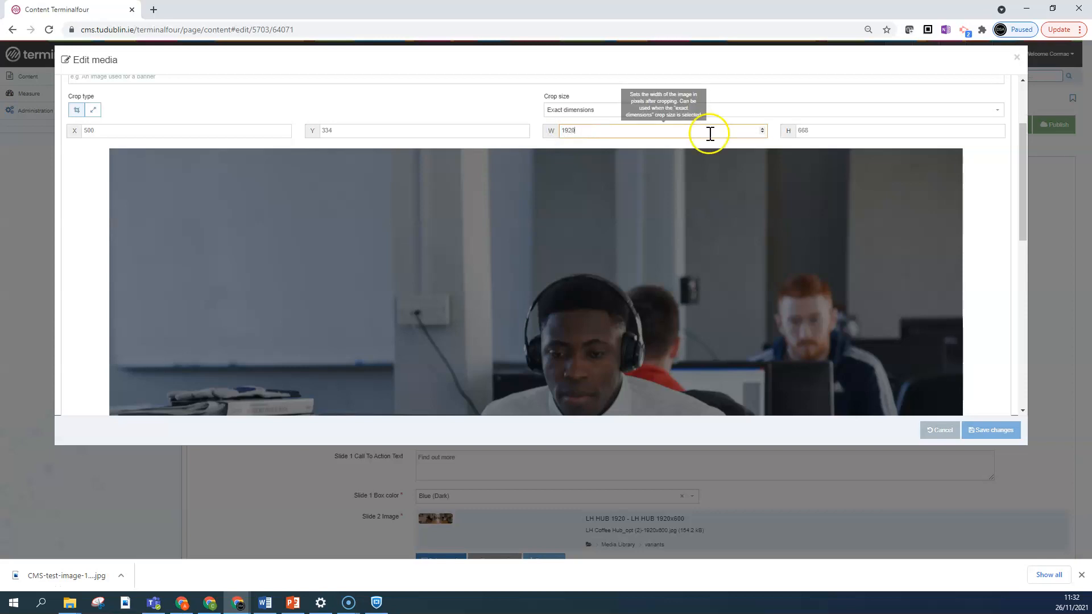
left_click(804, 129)
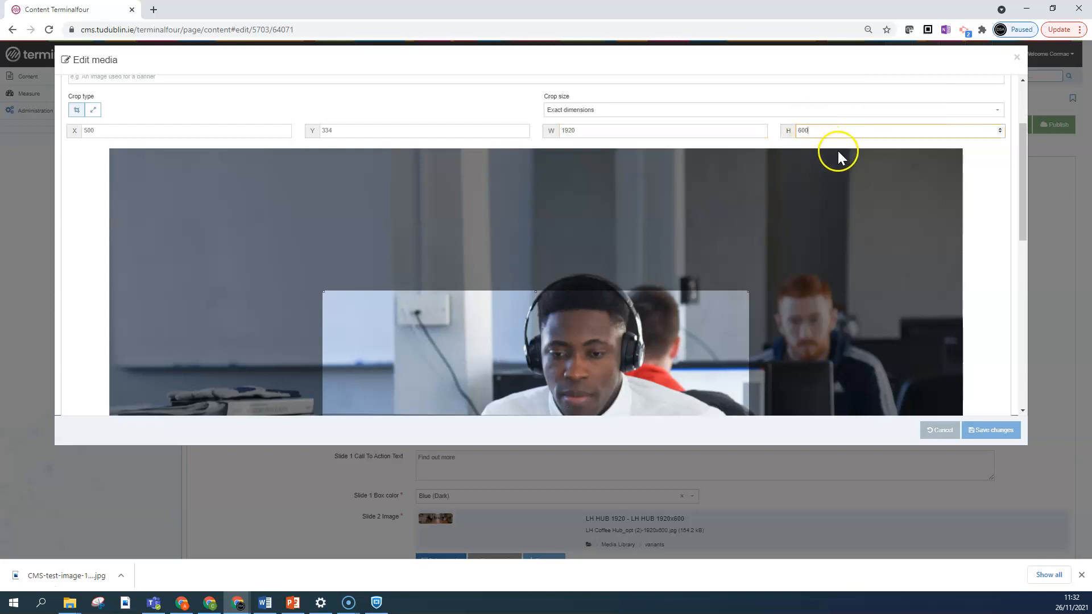
left_click(999, 203)
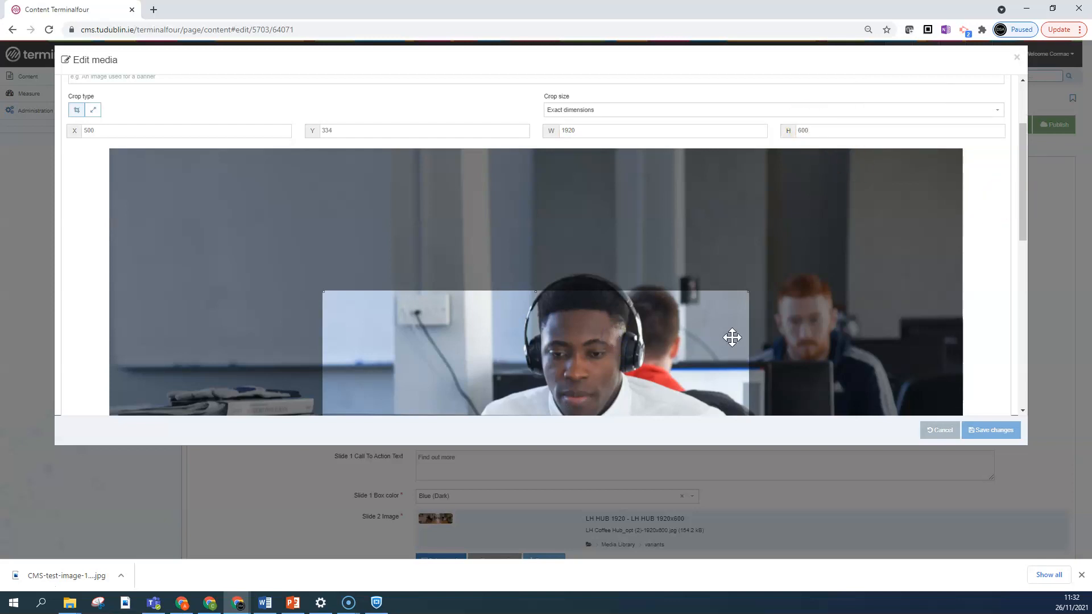
Clear the default crop area and draw a new one across the student with headphones and the student behind him.
scroll(833, 331, "down", 3)
left_click(799, 300)
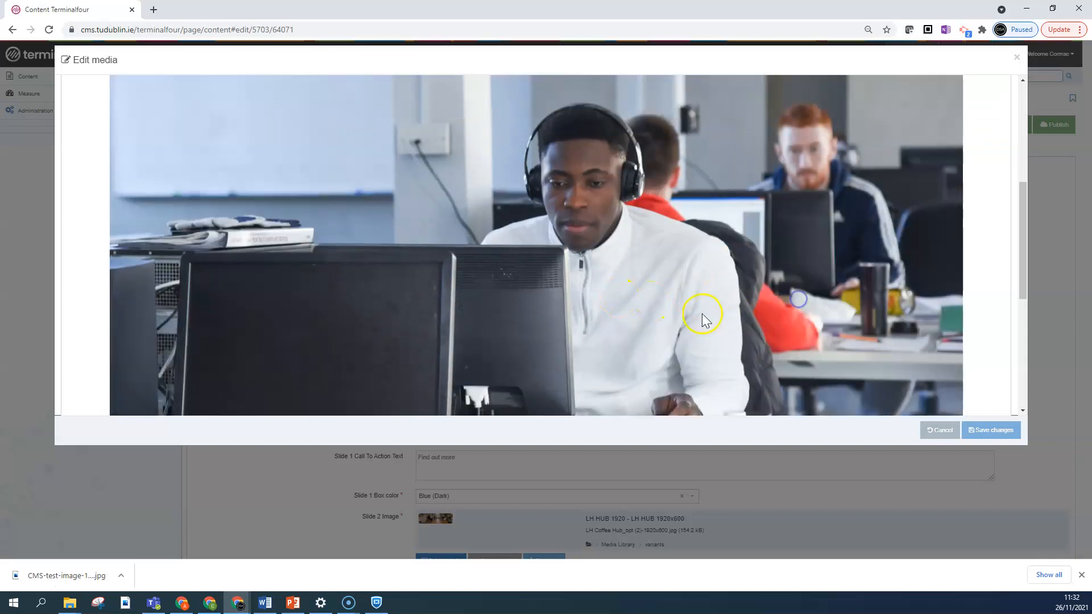
left_click(676, 309)
scroll(814, 312, "up", 4)
scroll(813, 312, "down", 3)
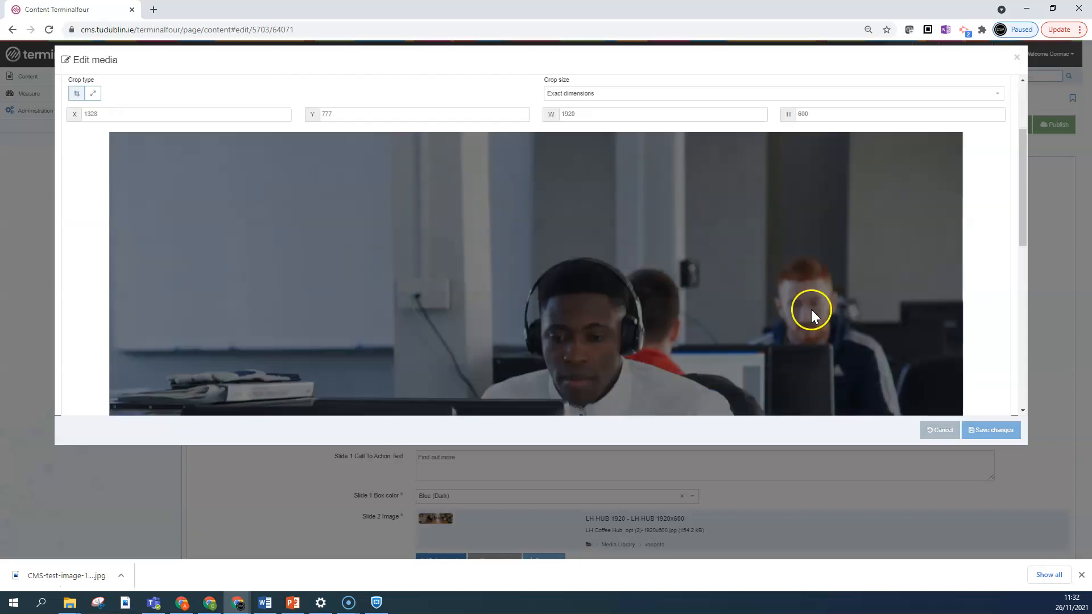
left_click_drag(244, 156, 884, 362)
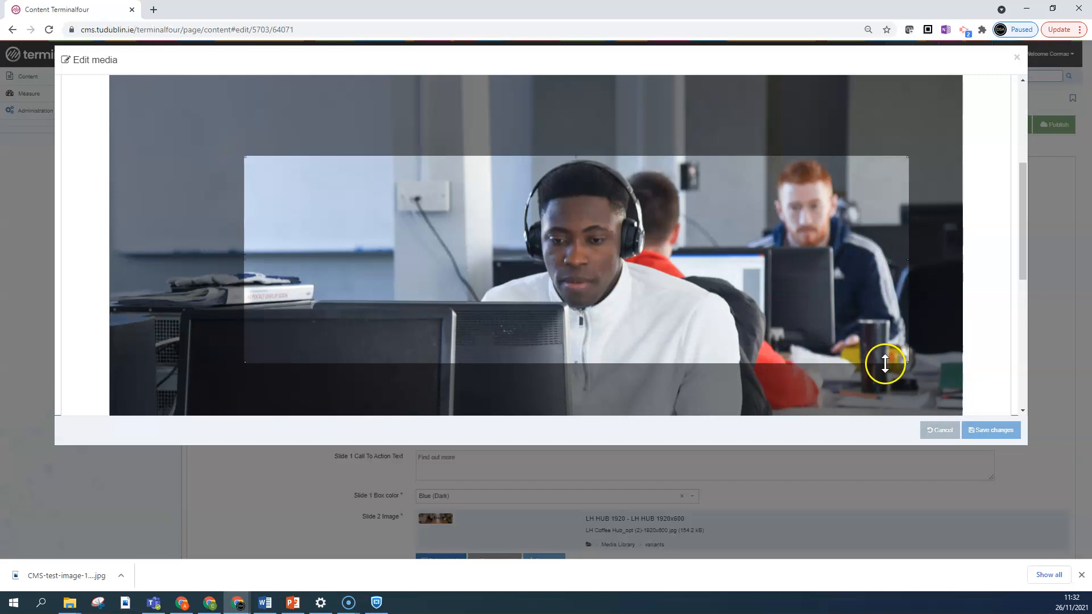
Move the crop area to the image's right edge with its top just above the headphones, and enlarge it toward the lower left.
left_click_drag(743, 297, 797, 286)
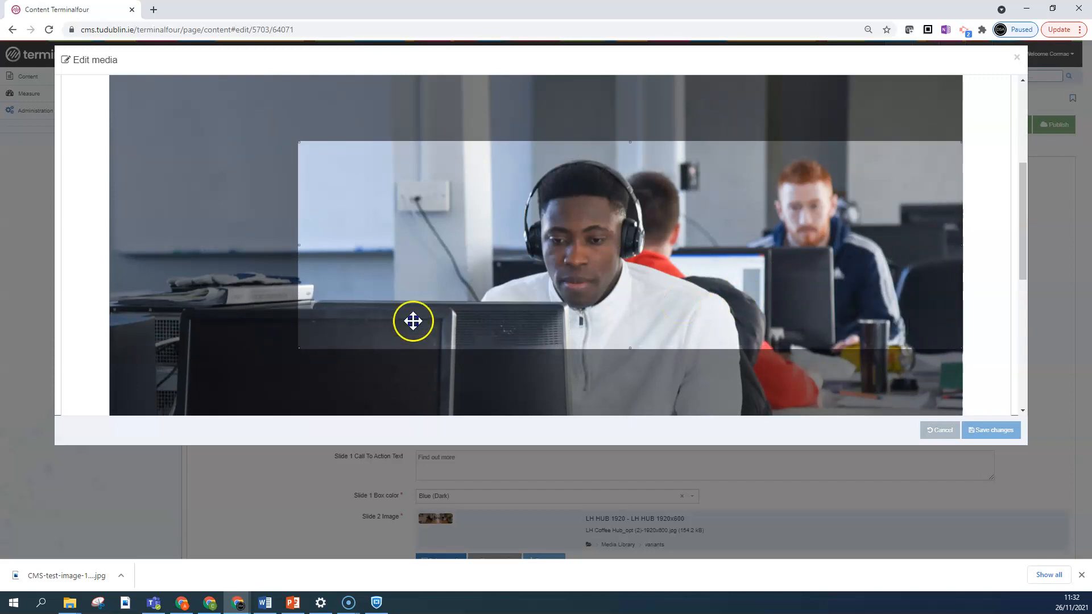
left_click_drag(783, 200, 784, 211)
left_click_drag(568, 156, 585, 159)
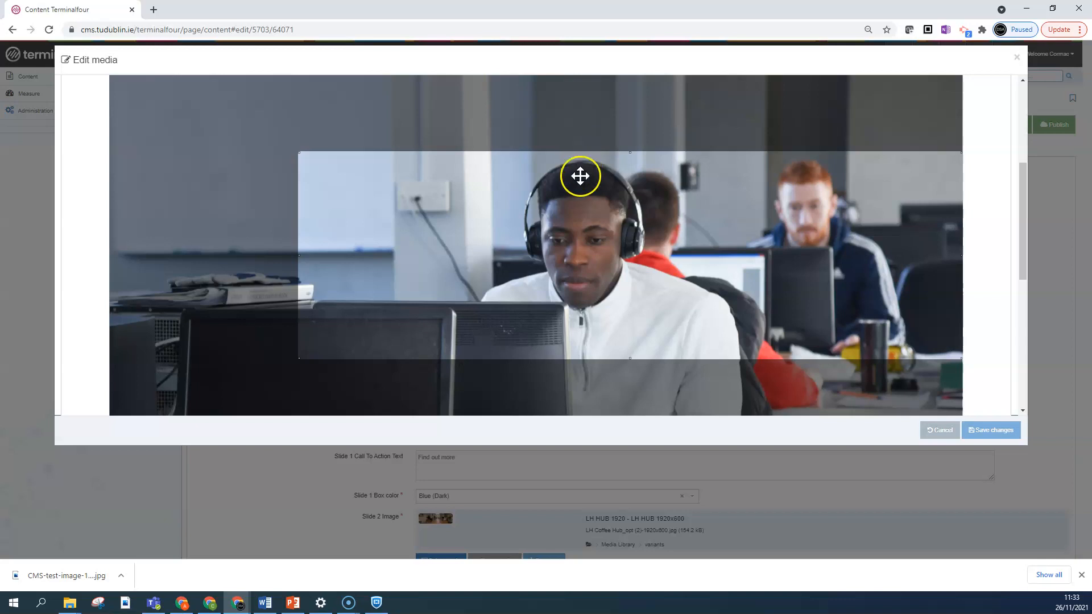
left_click_drag(298, 356, 410, 381)
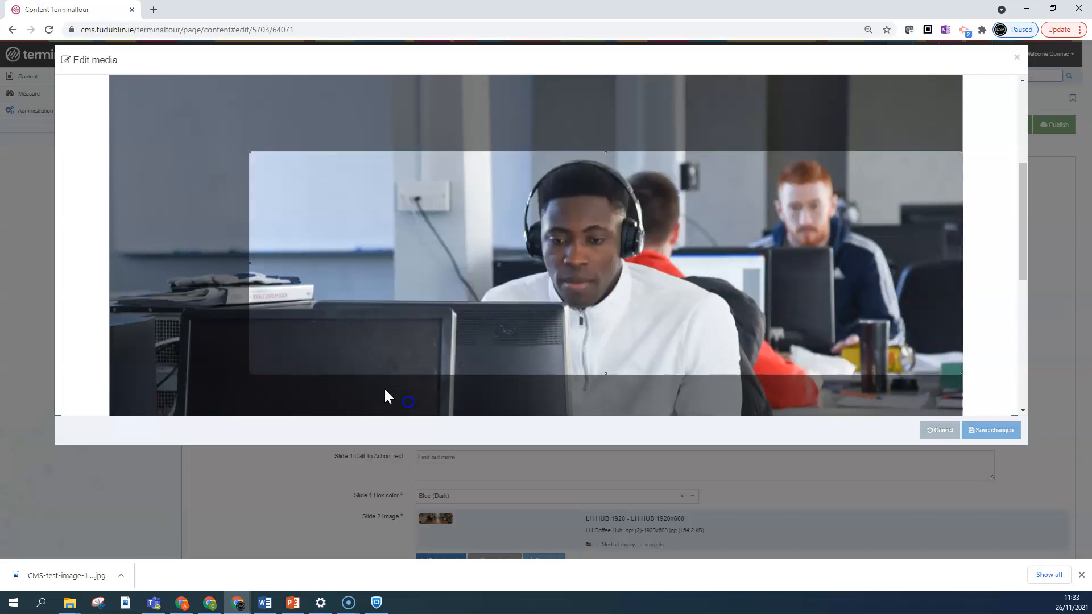
left_click_drag(254, 261, 287, 381)
left_click_drag(215, 268, 229, 395)
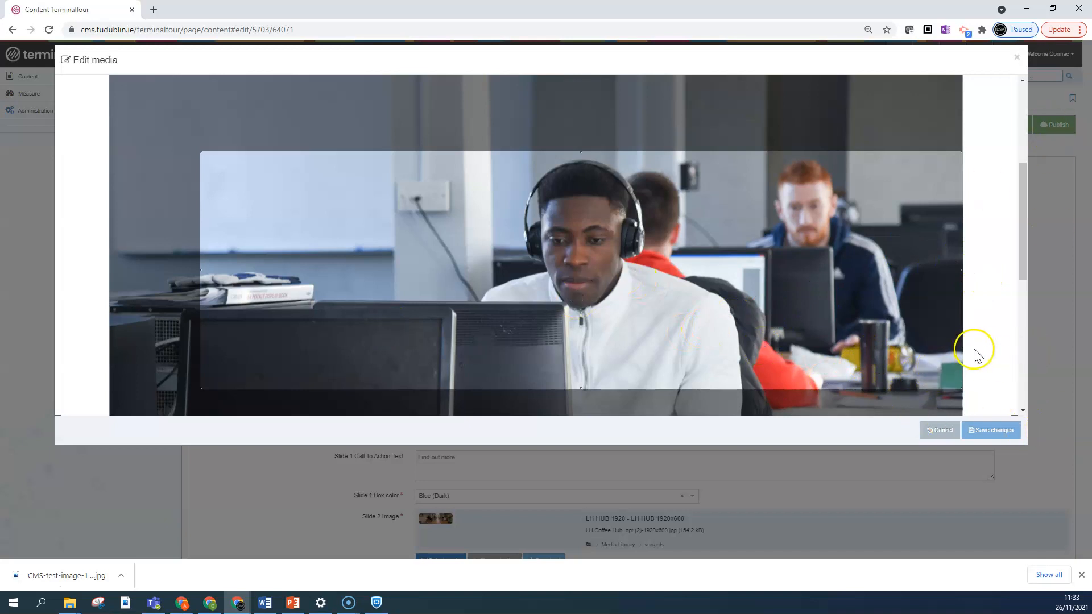
Save the A-Test-Banner variant and close the media editing dialog.
scroll(972, 353, "down", 6)
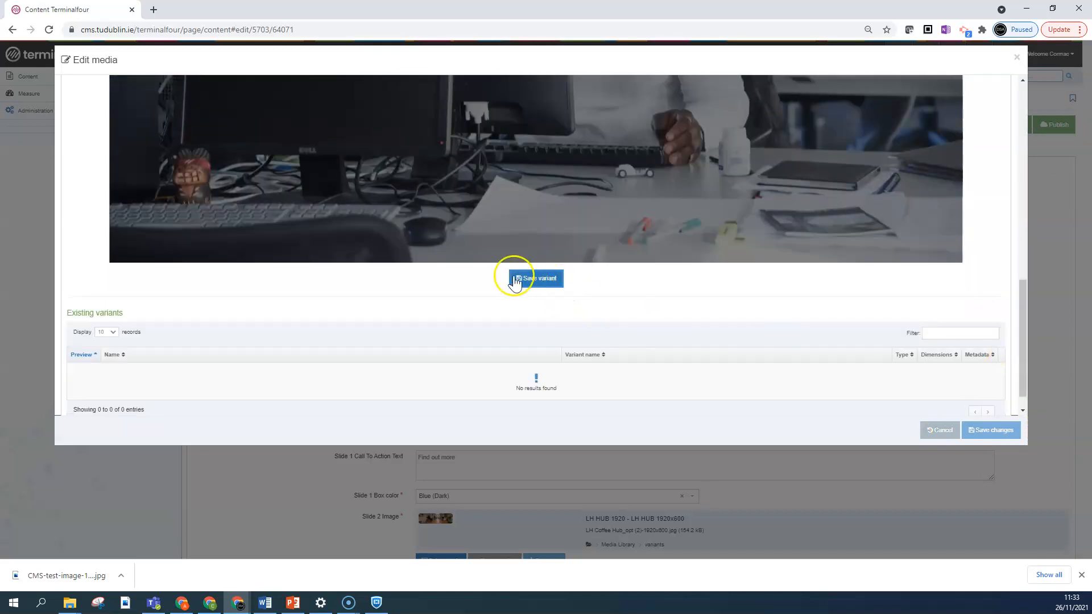
left_click(536, 280)
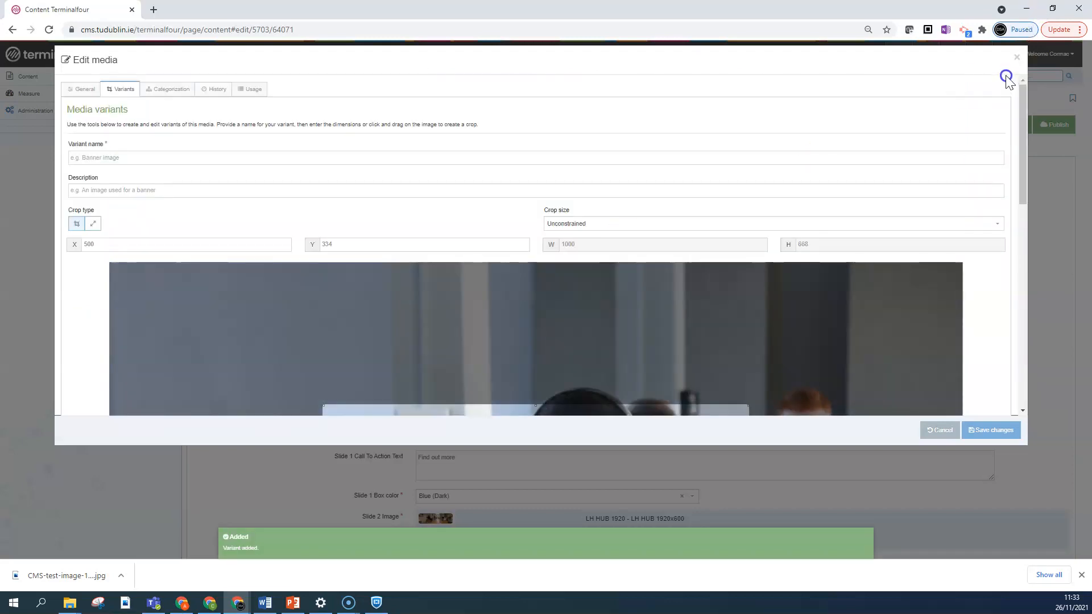
left_click(1017, 60)
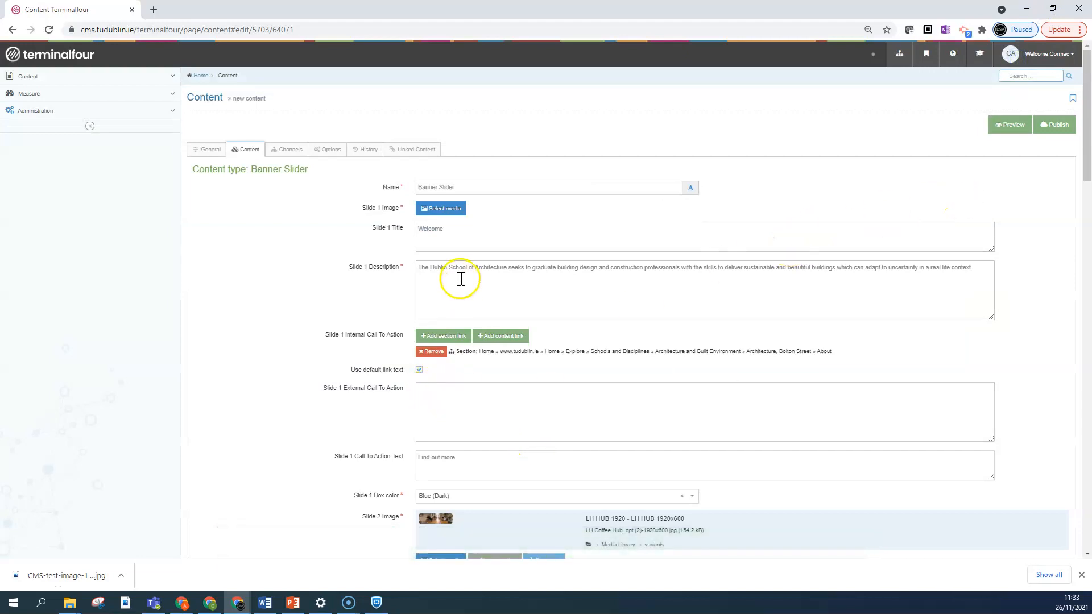
Select the A-Test-Banner variant of A-Test as the Slide 1 image and publish the Banner Slider content.
left_click(446, 210)
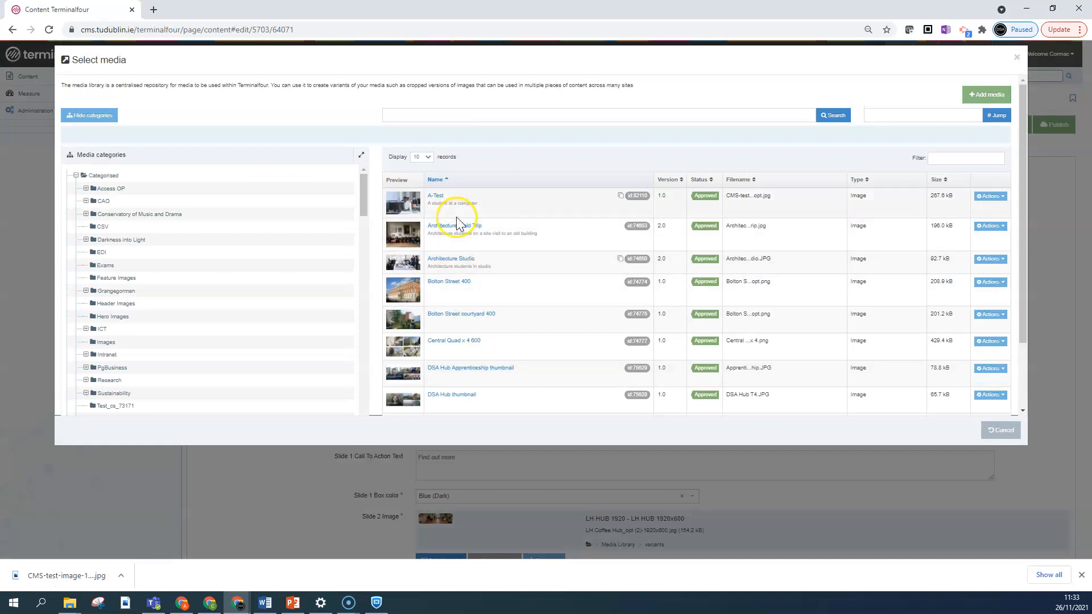
left_click(436, 197)
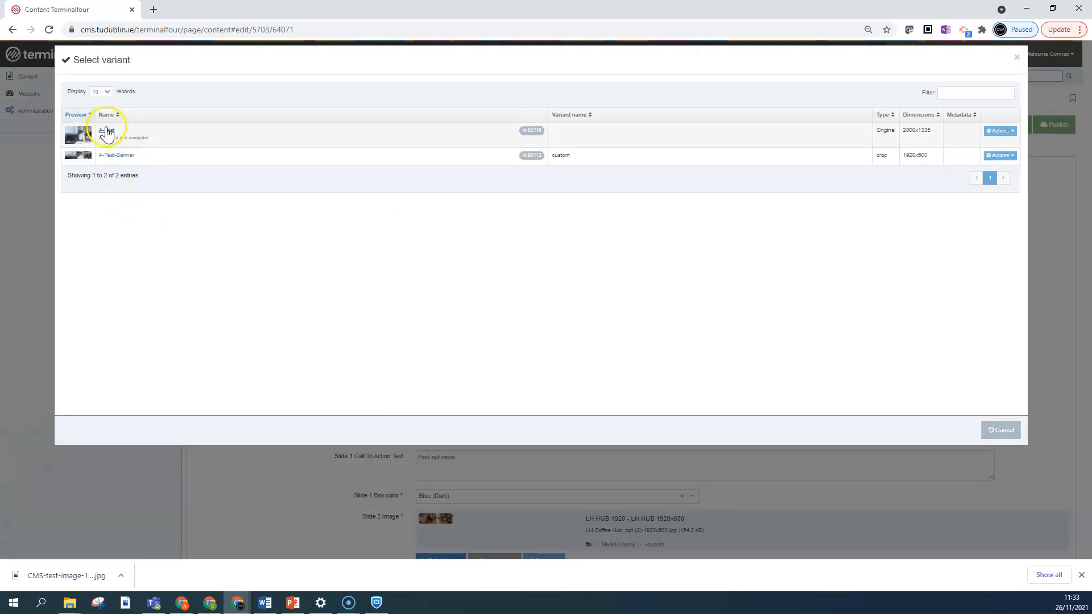
left_click(115, 156)
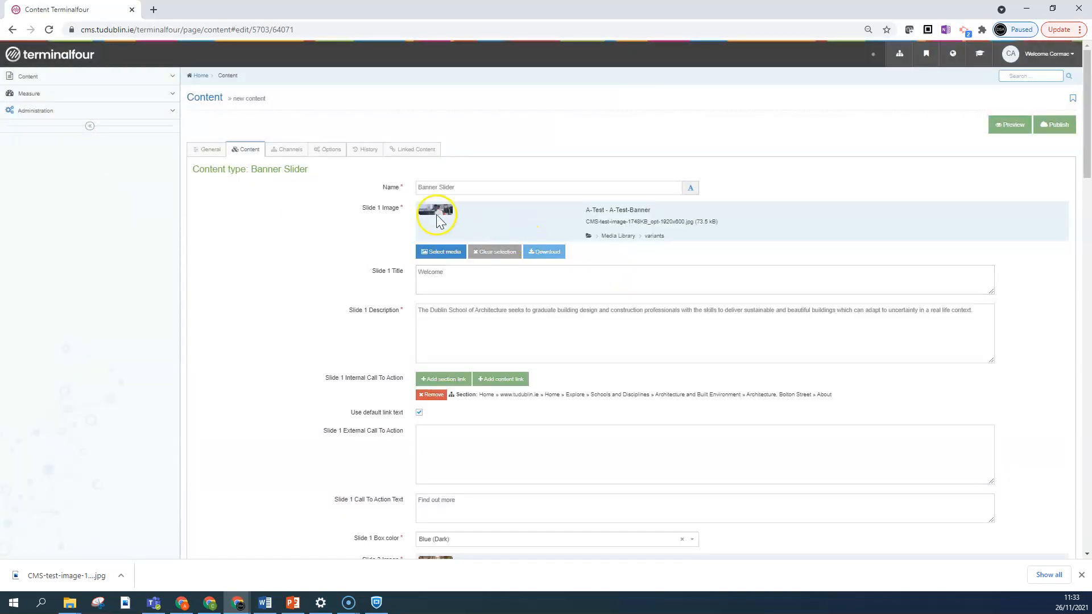
left_click(1058, 125)
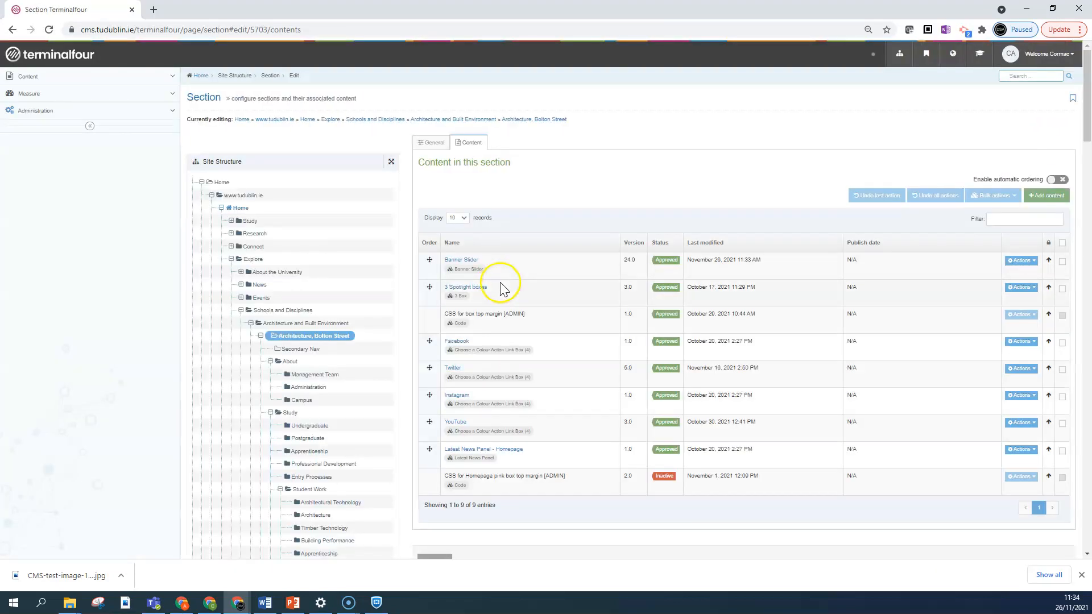
Preview the Banner Slider on the Architecture, Bolton Street page and go through all its slides.
left_click(1021, 260)
left_click(1007, 284)
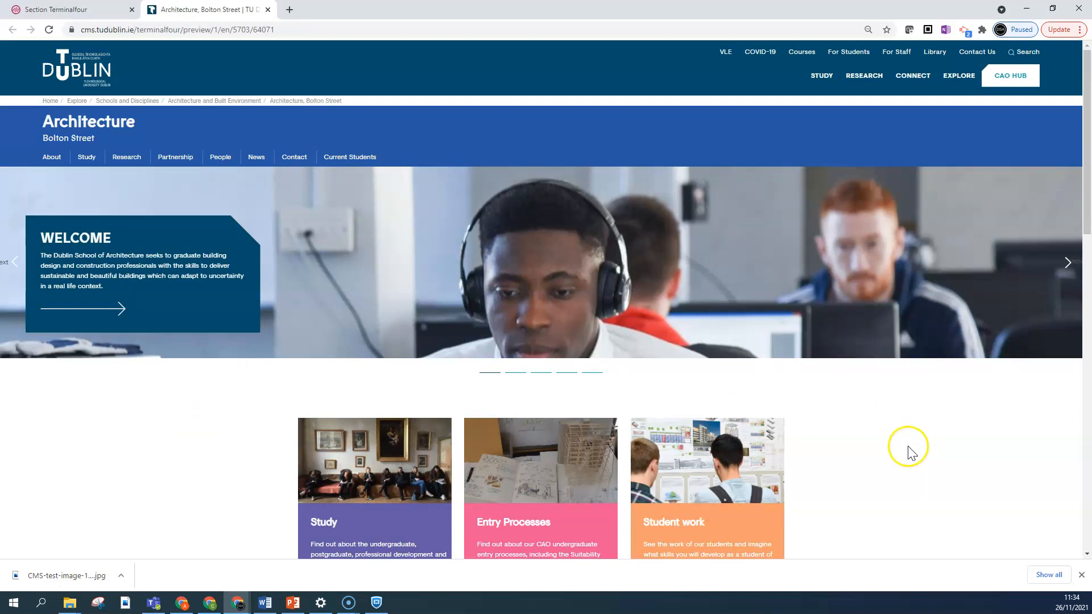
key("ctrl+plus")
key("ctrl+plus")
key("ctrl+plus")
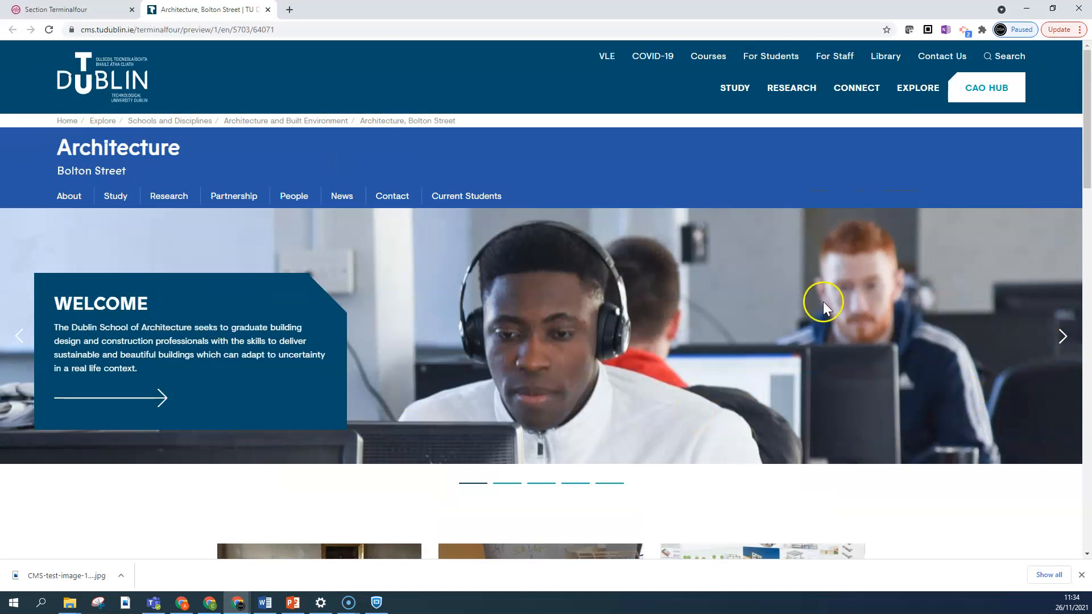
left_click(1063, 337)
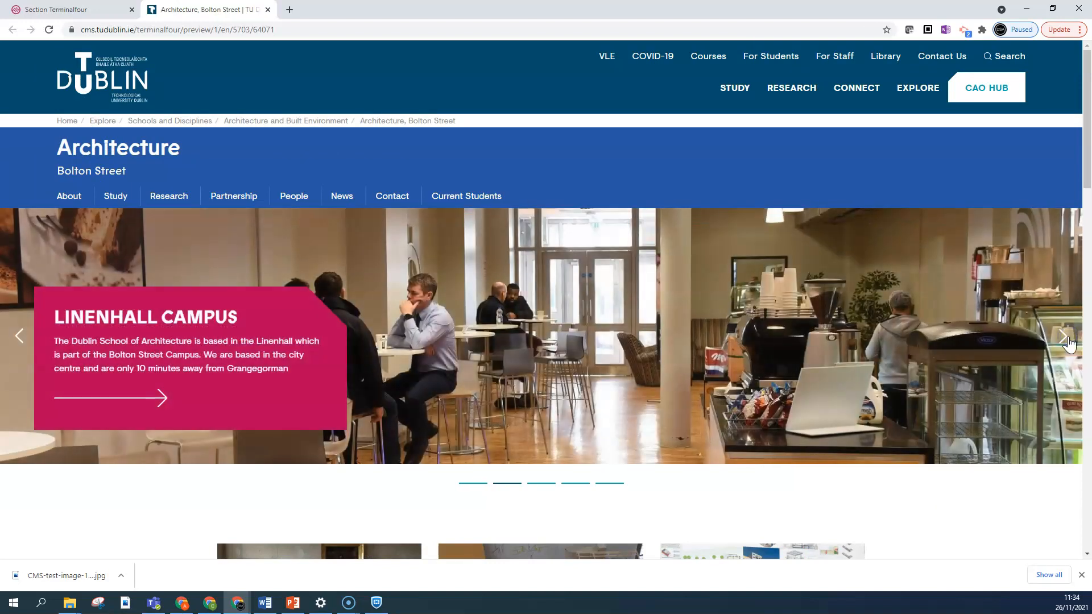
left_click(1063, 338)
left_click(1063, 338)
left_click(1063, 338)
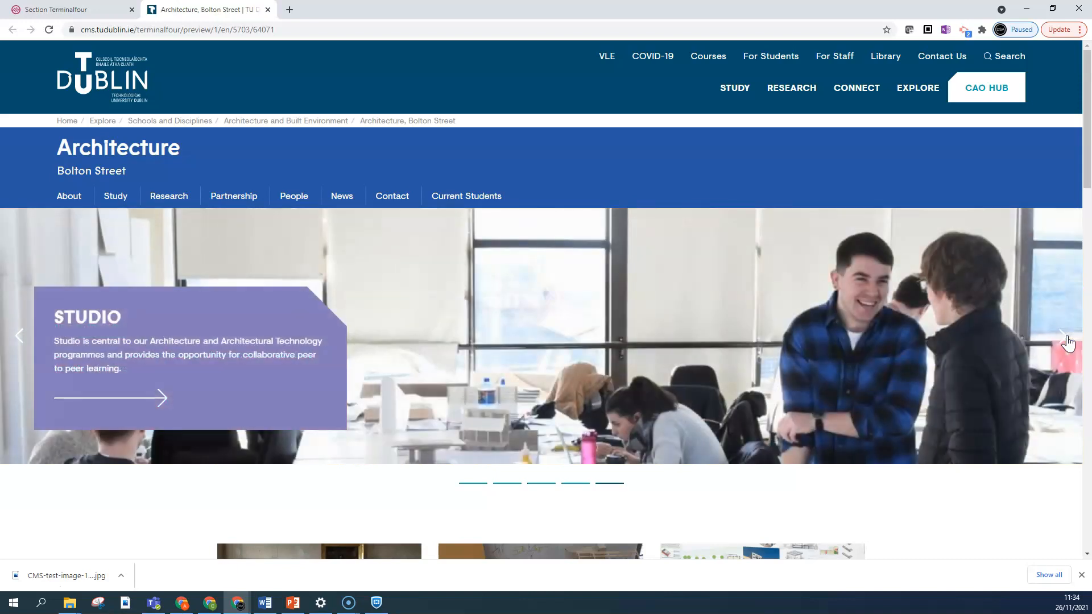
left_click(1065, 338)
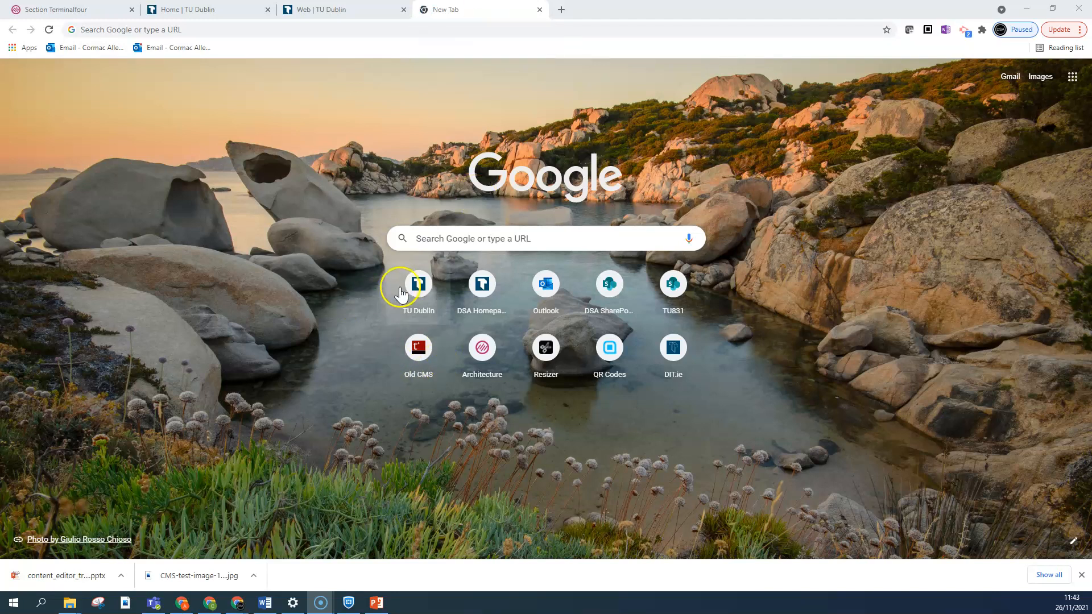
Go to the TU Dublin website and open the Staff Intranet from the For Staff page.
left_click(421, 287)
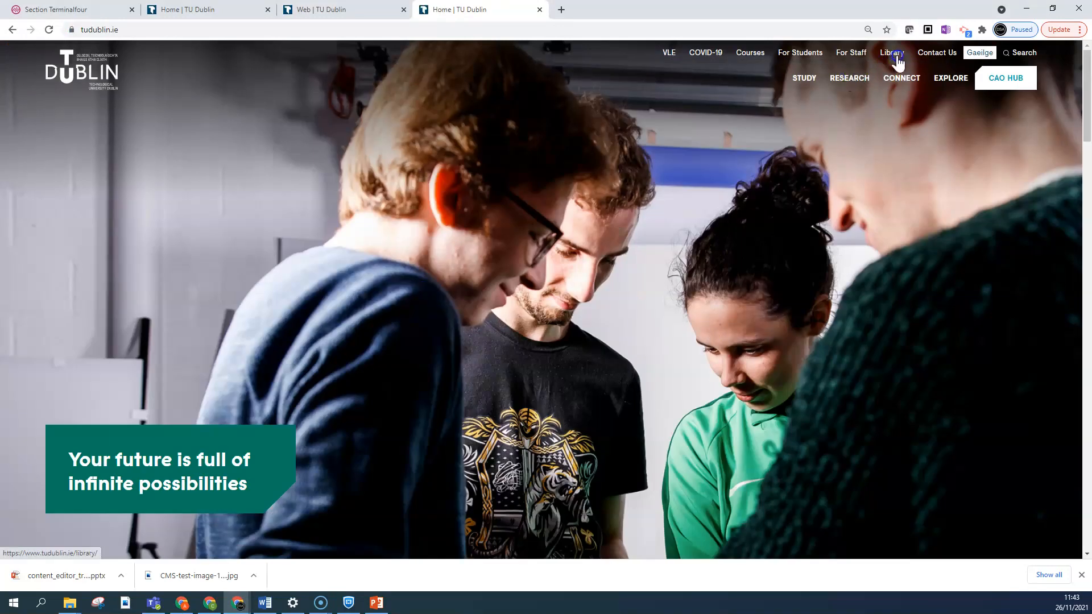
left_click(856, 52)
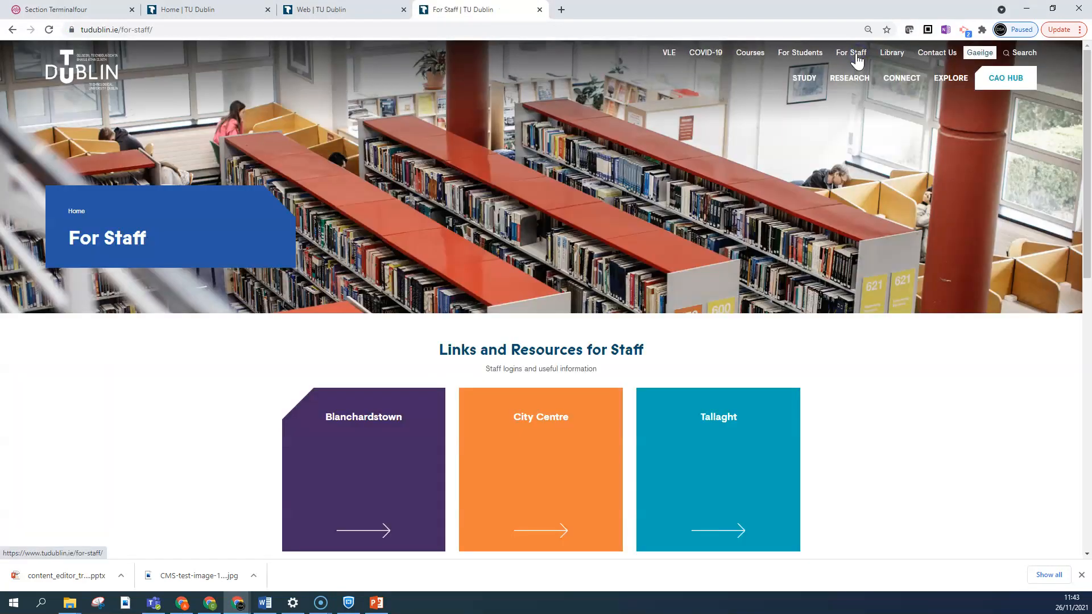
scroll(607, 367, "down", 2)
scroll(597, 367, "down", 2)
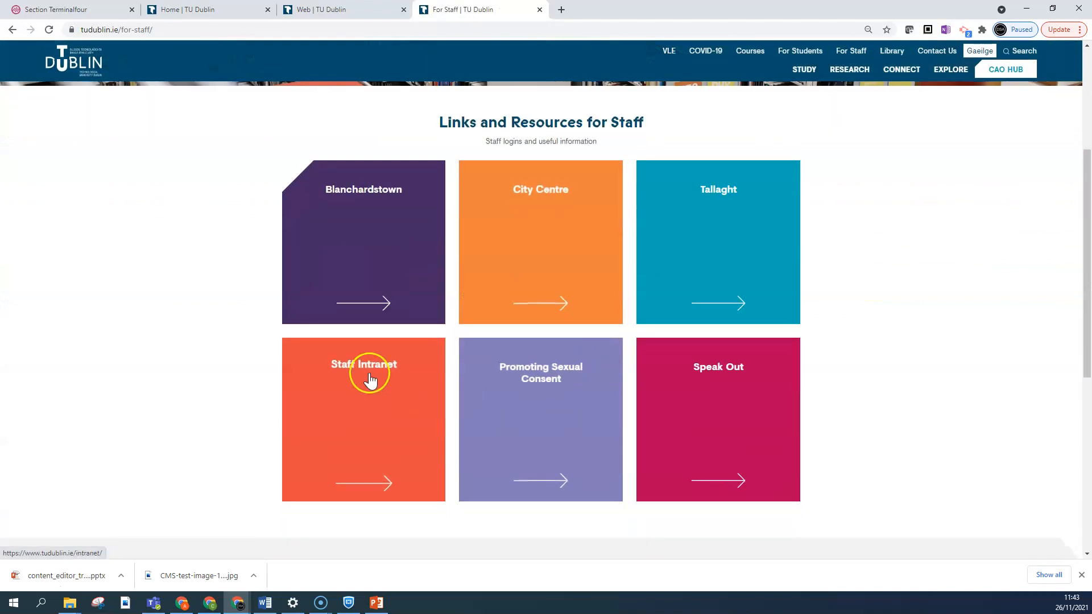
left_click(370, 367)
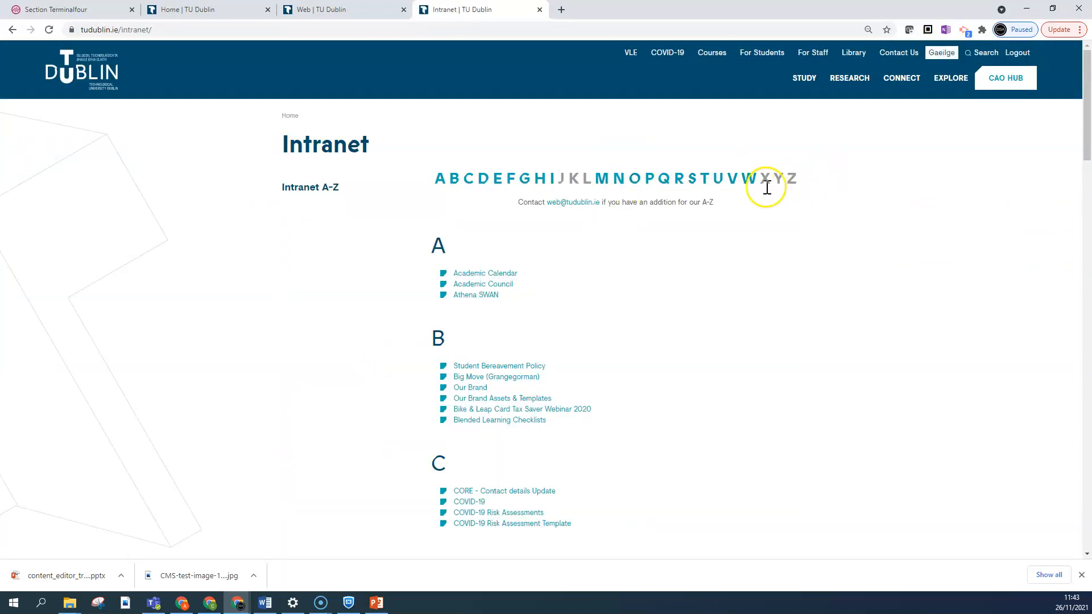
Download the Image accessibility guide (Powerpoint) from the Web page listed under W in the Intranet A-Z and open the file.
left_click(748, 178)
left_click(460, 123)
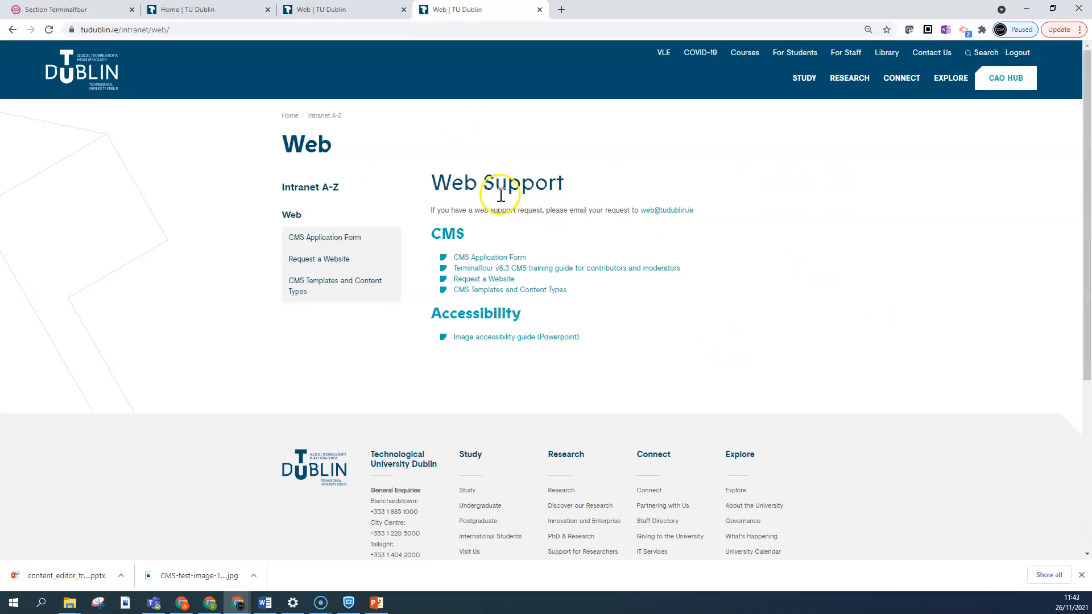
left_click(493, 341)
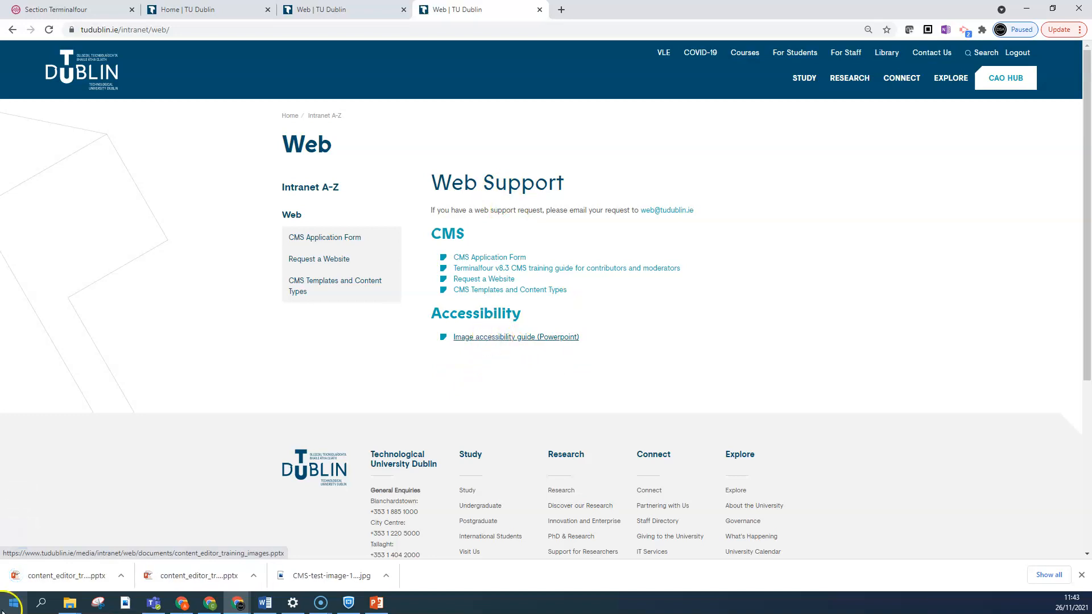
left_click(74, 581)
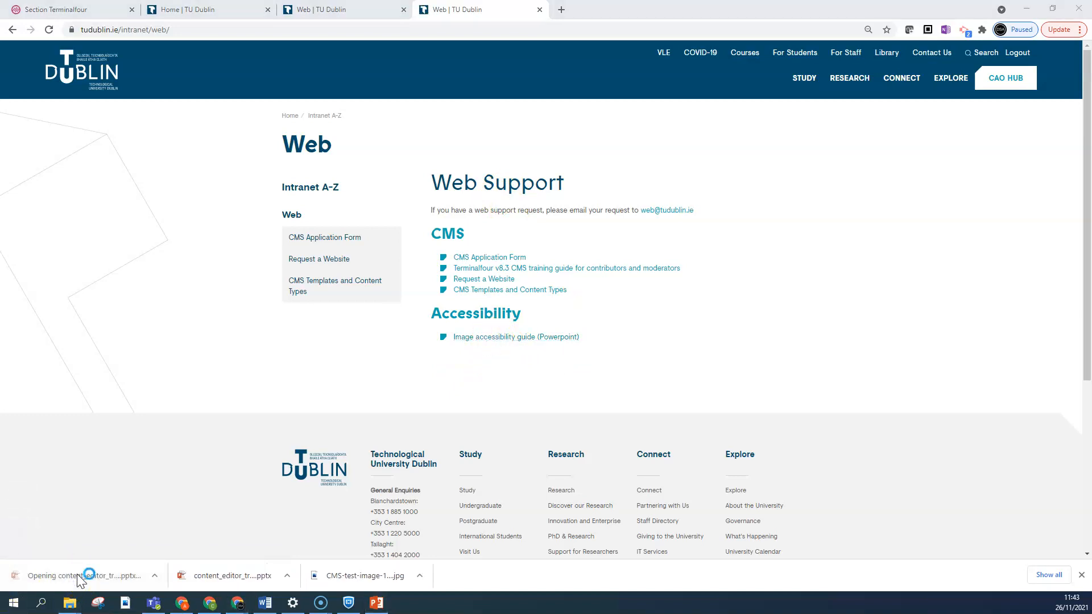